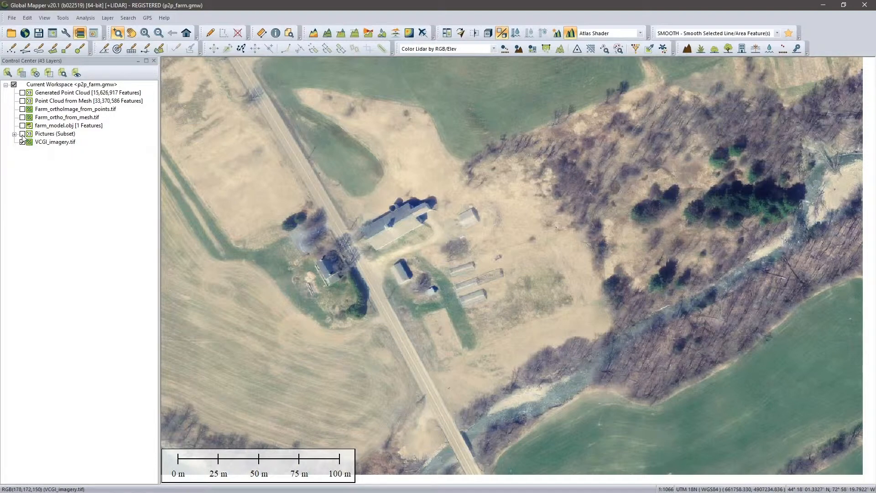
- Show the Pictures (Subset) layer and view the drone photo attached to camera point DJI_0464
click(22, 134)
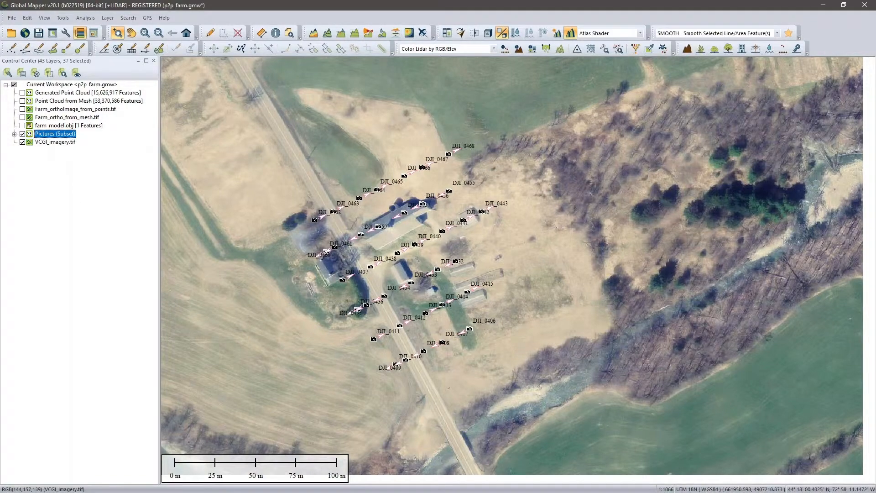
scroll(327, 167, up, 2)
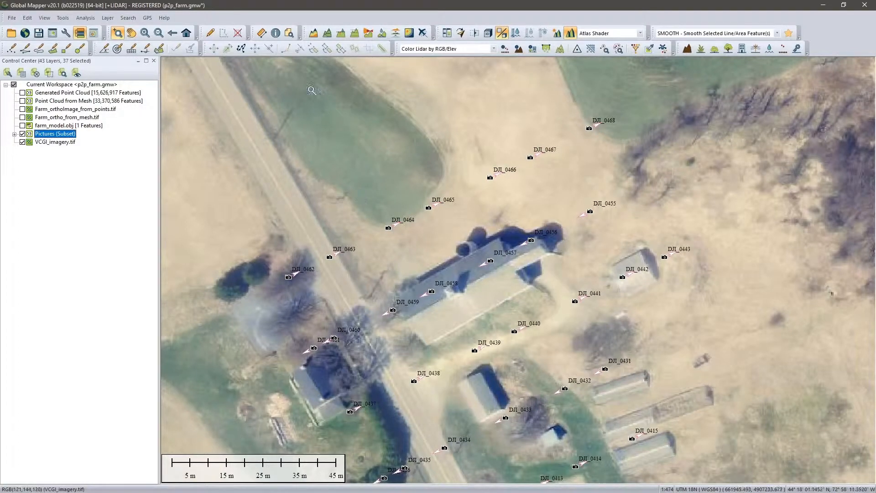
click(277, 34)
click(388, 227)
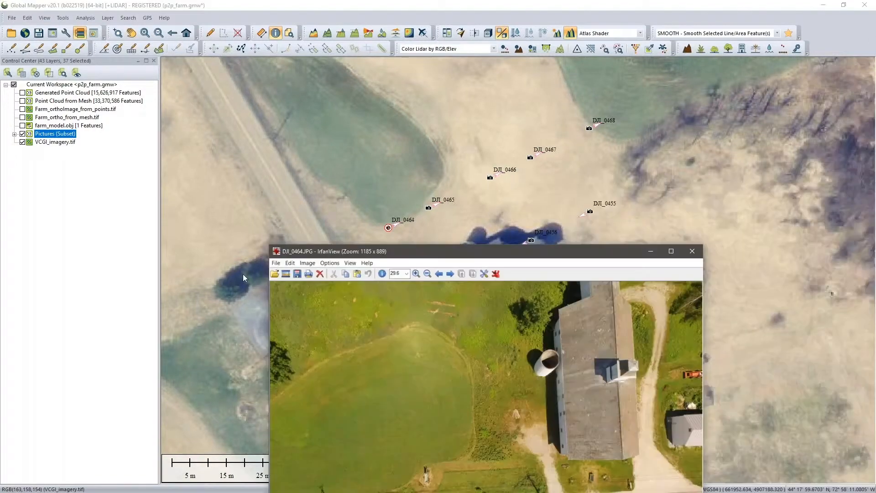
drag(369, 251, 135, 53)
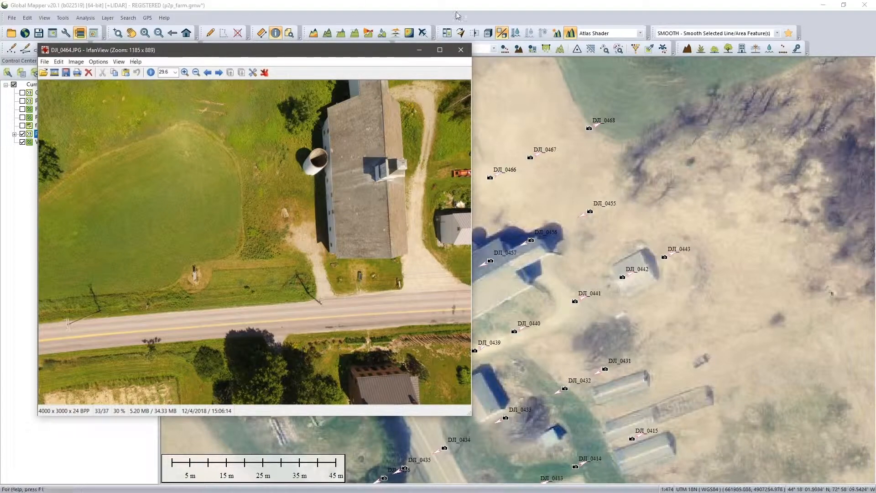
click(460, 50)
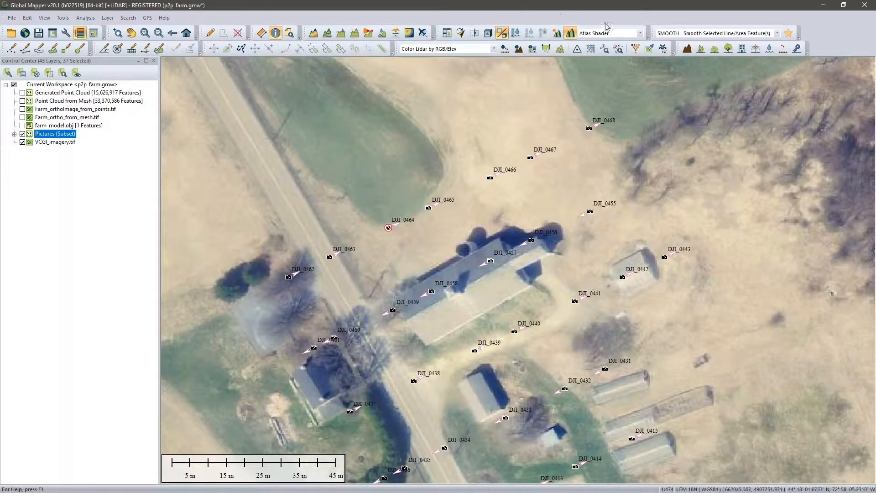
- Add the already loaded drone images to the Pixels to Points tool and preview photos DJI_0406 through DJI_0412
click(664, 50)
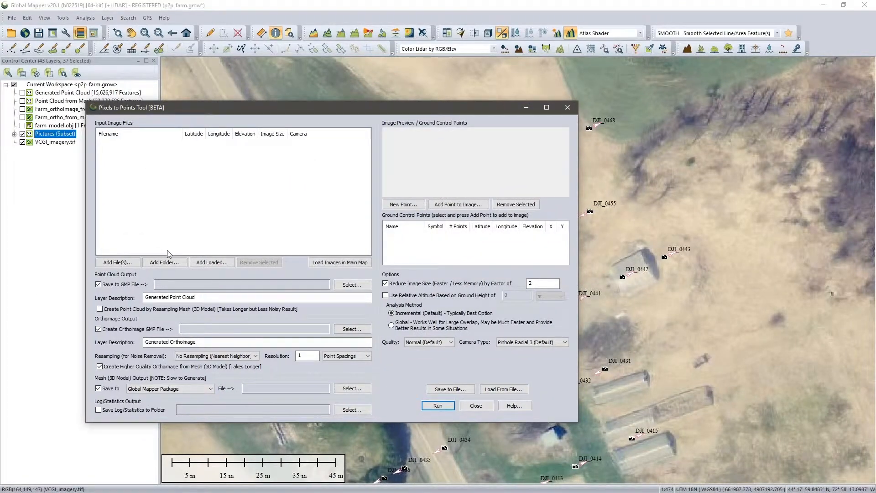
click(206, 263)
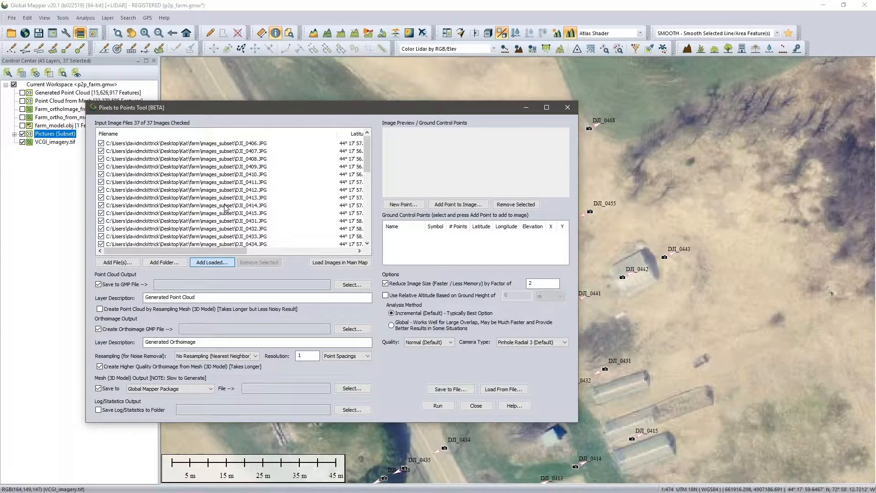
click(212, 144)
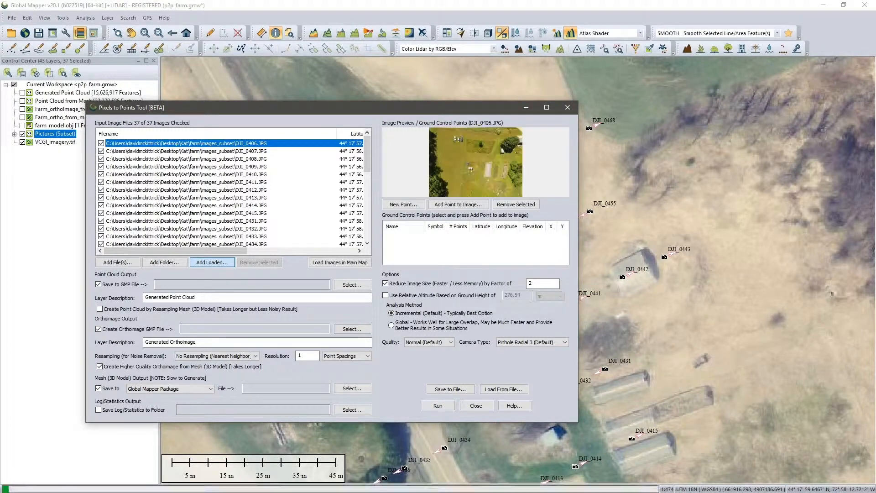
click(213, 152)
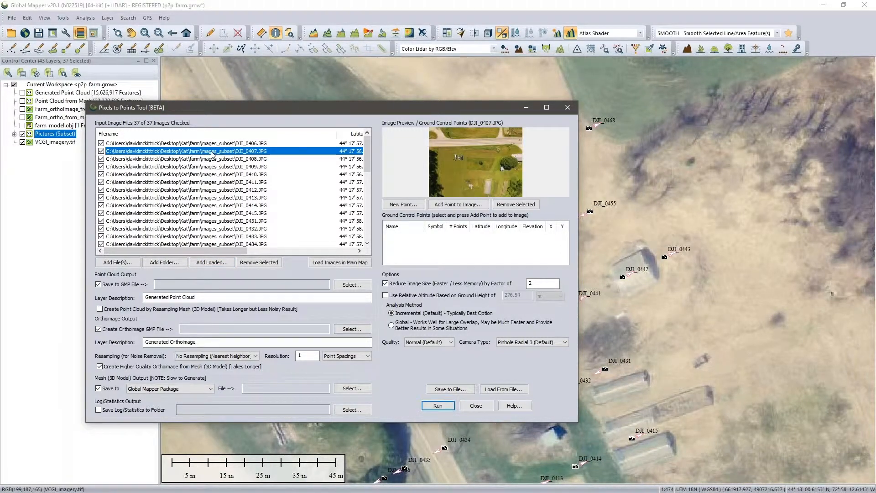
key(Down)
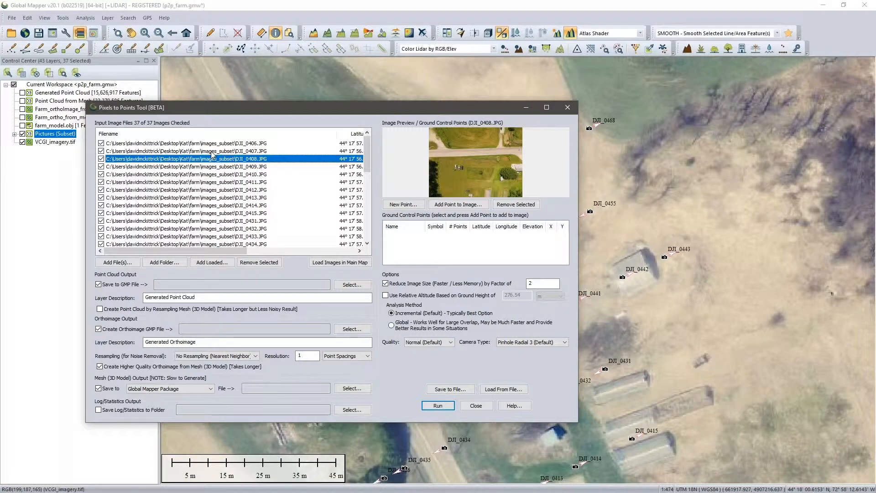
key(Down)
key(Down)
key(Down)
key(Down)
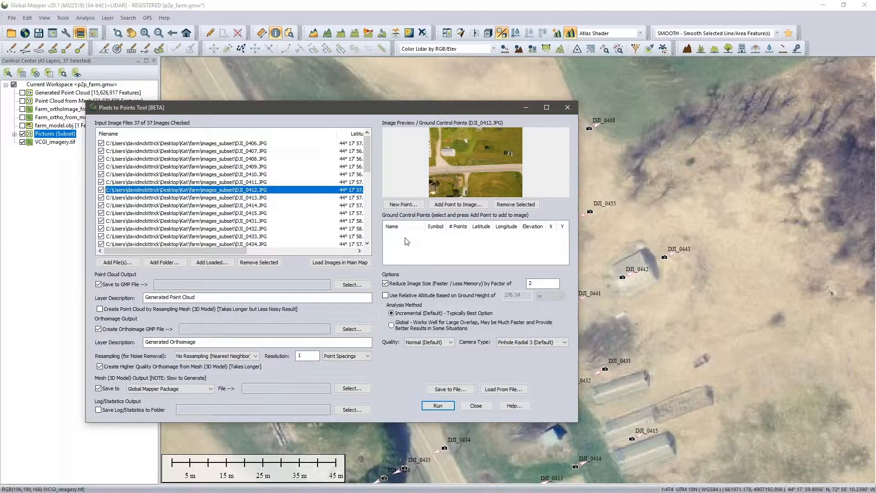
- Create ground control point Point 1, picking its location on the map where the barn driveway meets the road
right_click(459, 249)
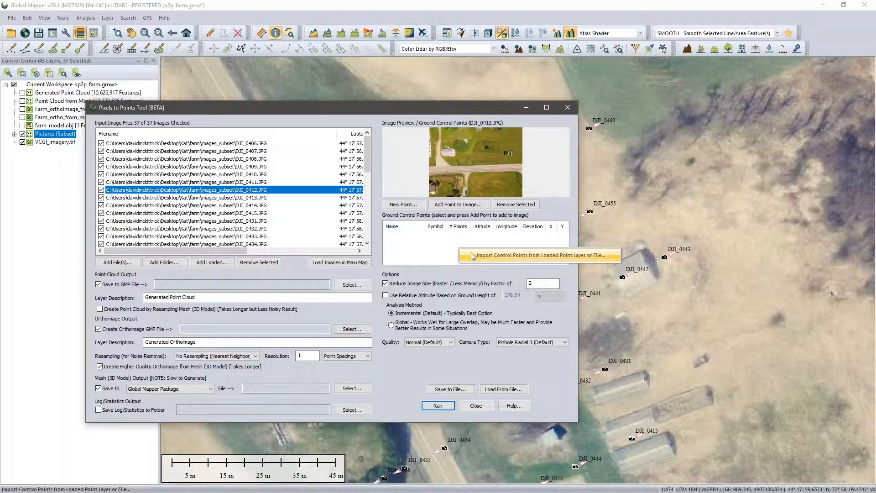
click(440, 255)
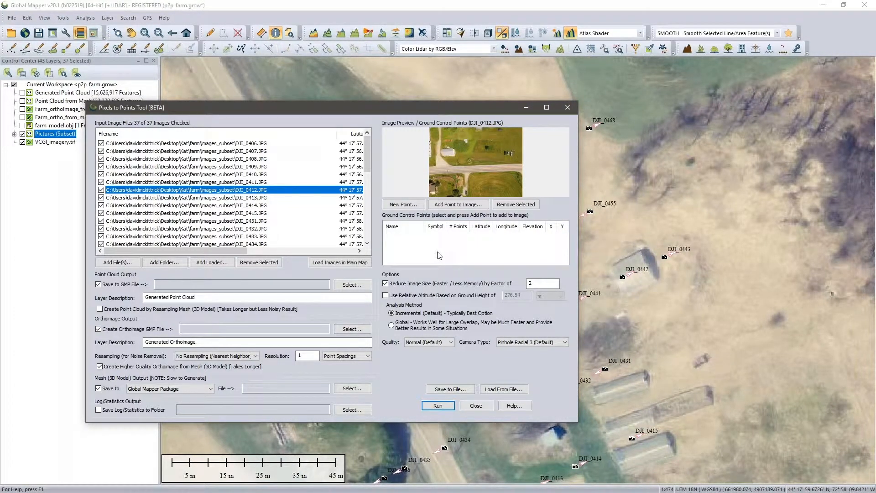
click(416, 208)
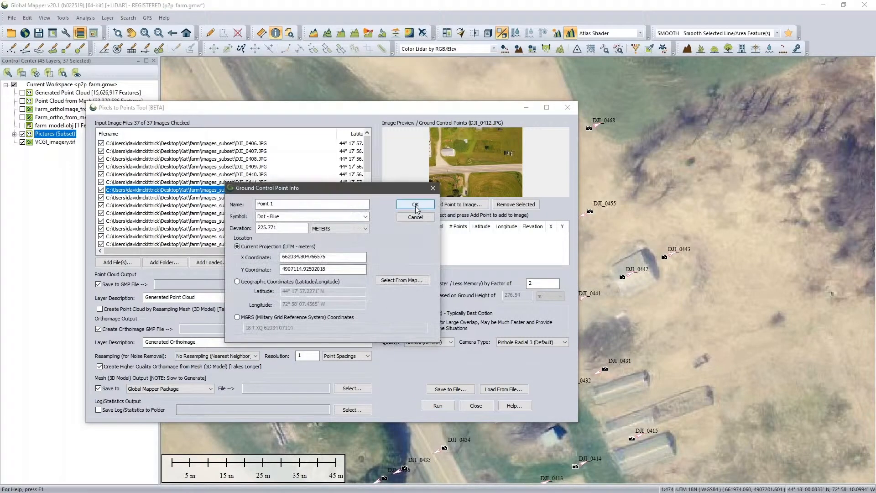
click(386, 283)
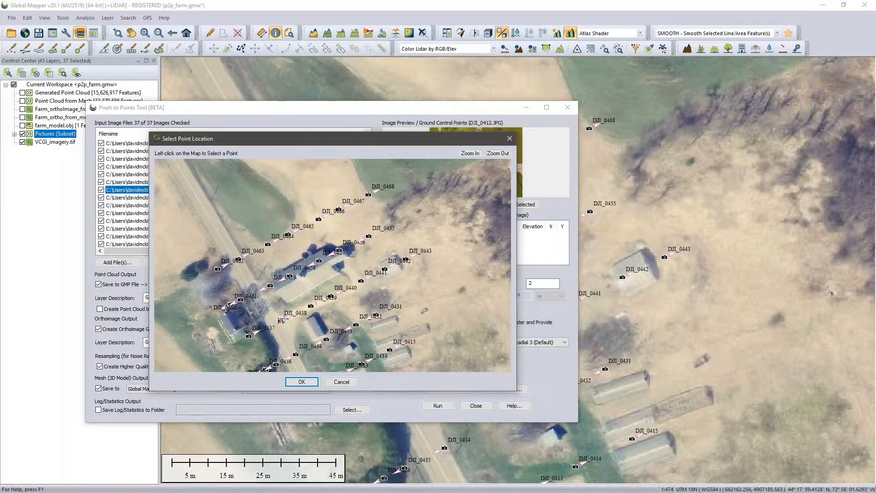
scroll(345, 265, up, 3)
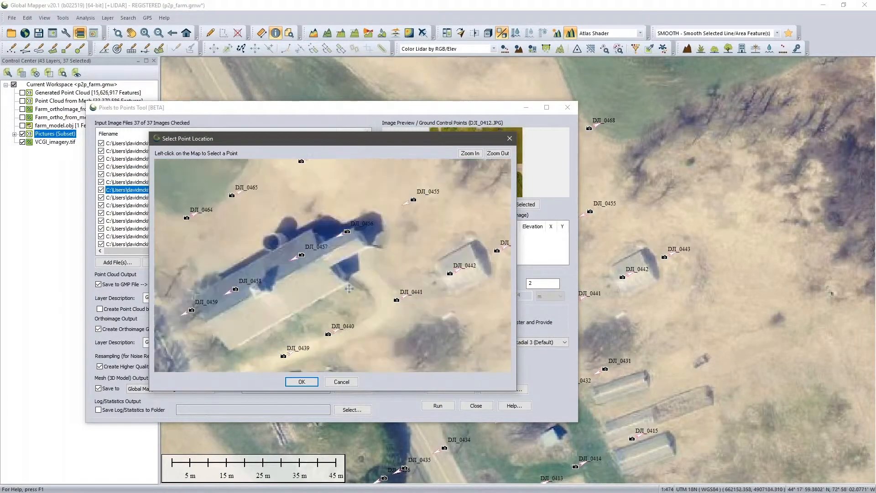
scroll(335, 305, down, 2)
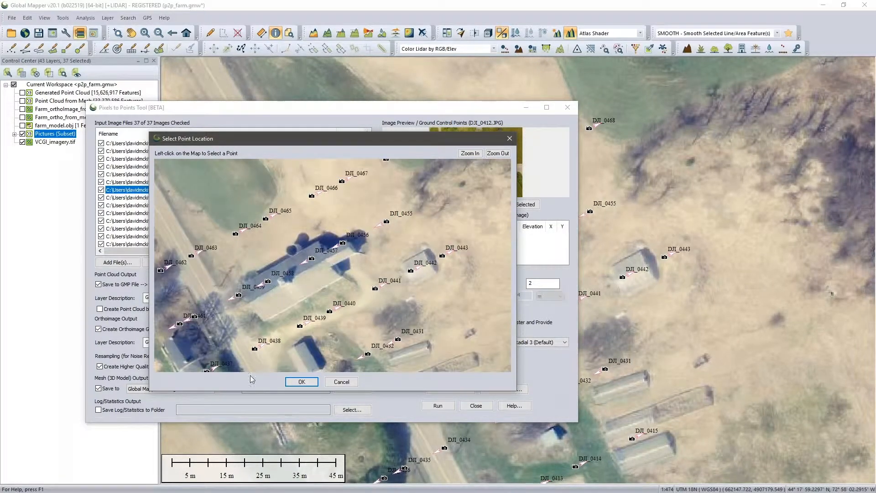
click(250, 340)
click(301, 381)
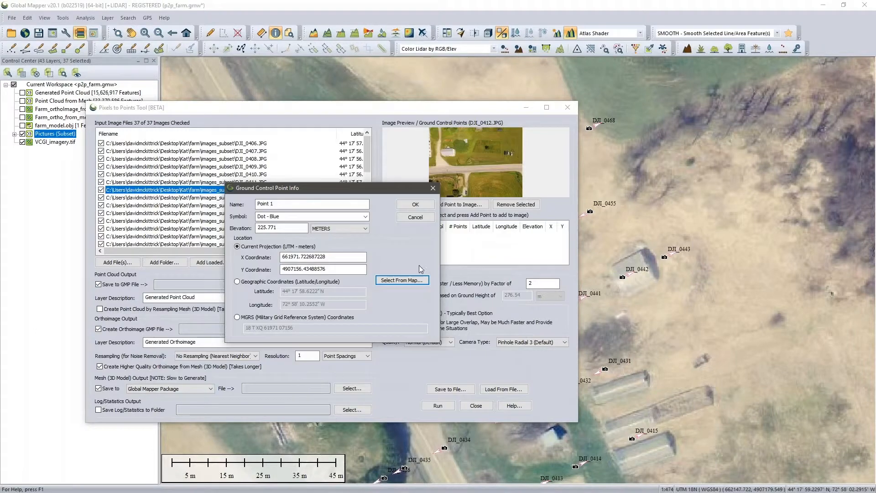
click(415, 204)
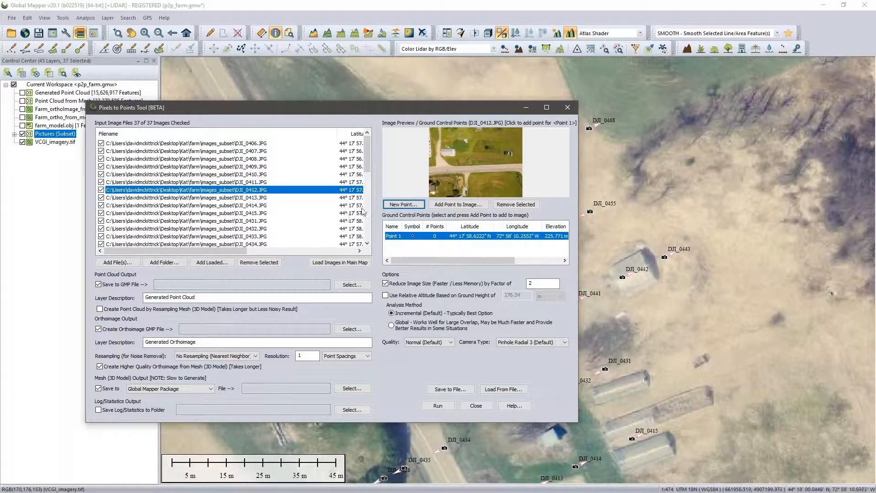
- Mark Point 1 in image DJI_0412 at the corner of the driveway and road, and preview image DJI_0413
scroll(446, 160, up, 1)
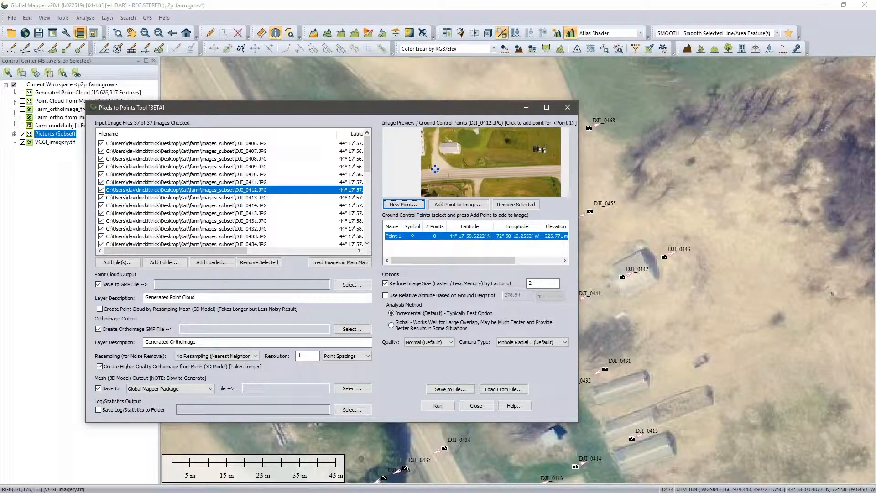
click(432, 170)
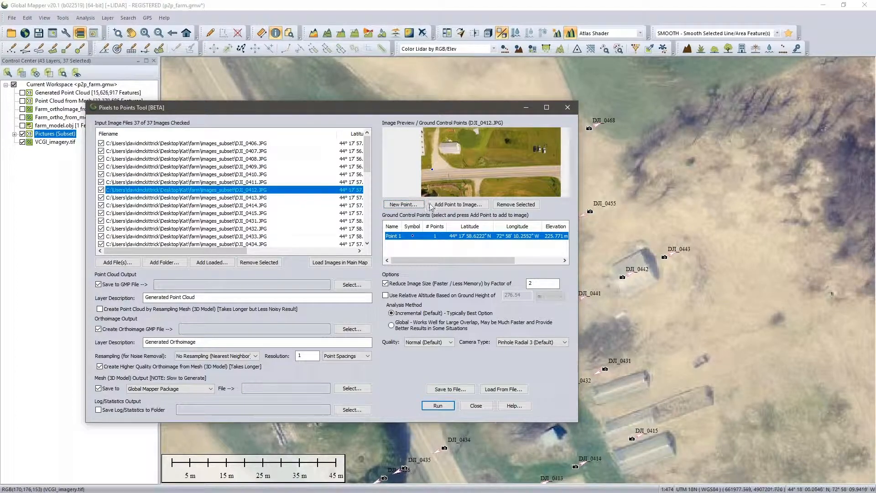
scroll(435, 178, up, 1)
scroll(434, 176, up, 1)
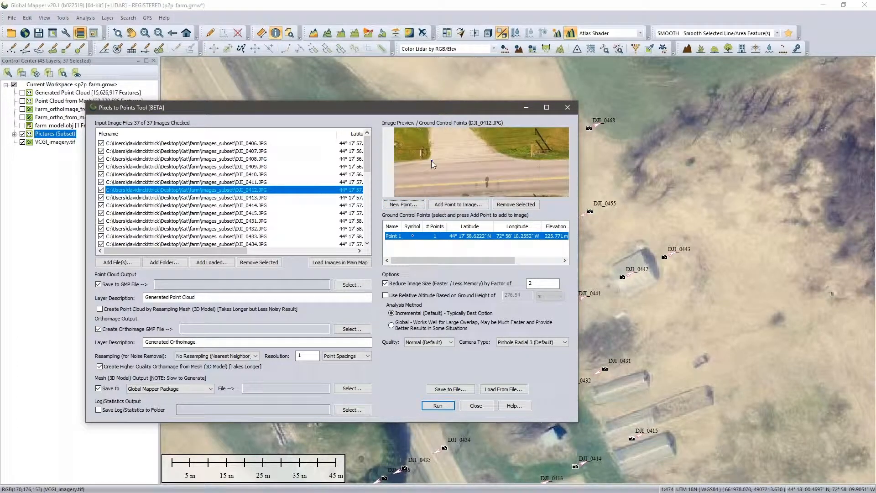
click(431, 160)
click(254, 199)
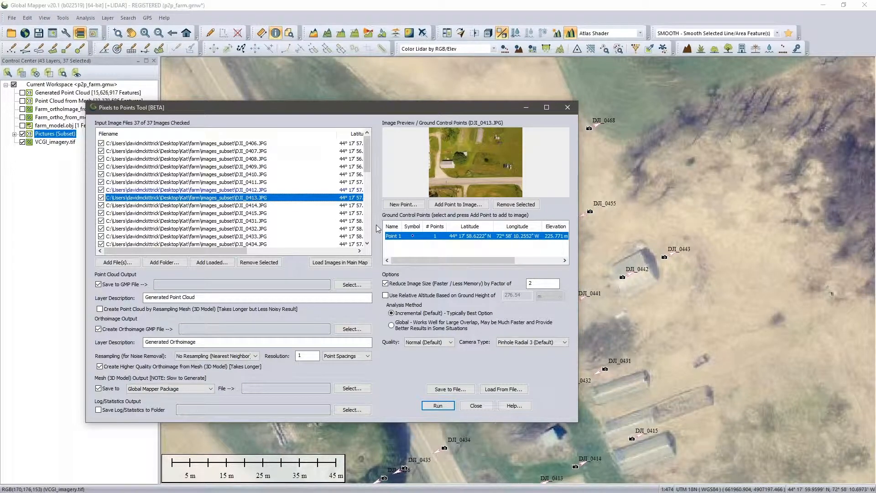
- Enable relative altitude based on a ground height of 276.54 m and close the Pixels to Points tool without running it
right_click(400, 238)
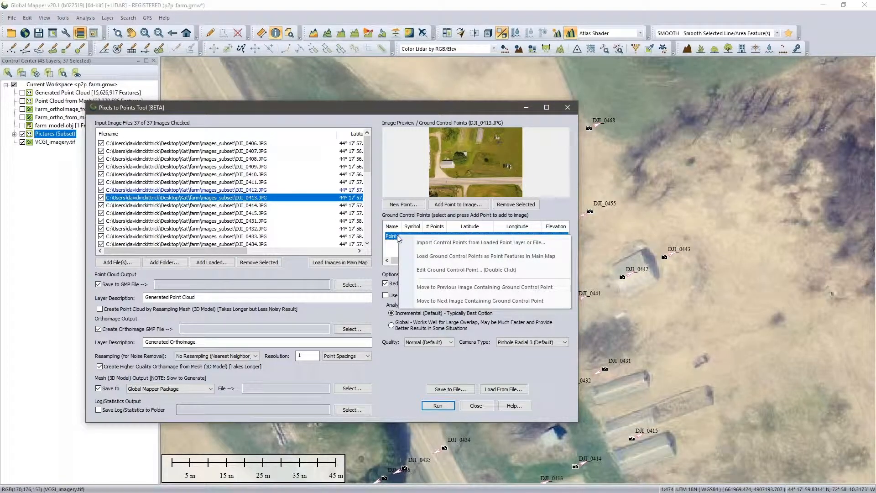
click(387, 246)
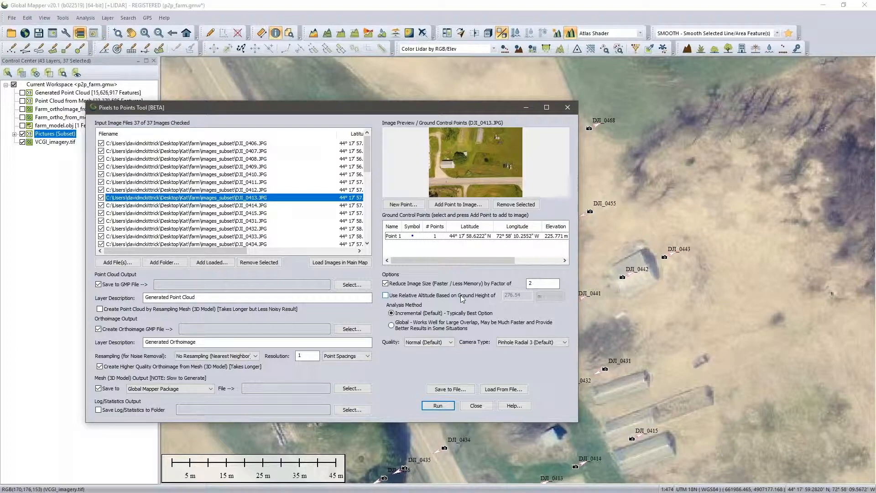
click(461, 297)
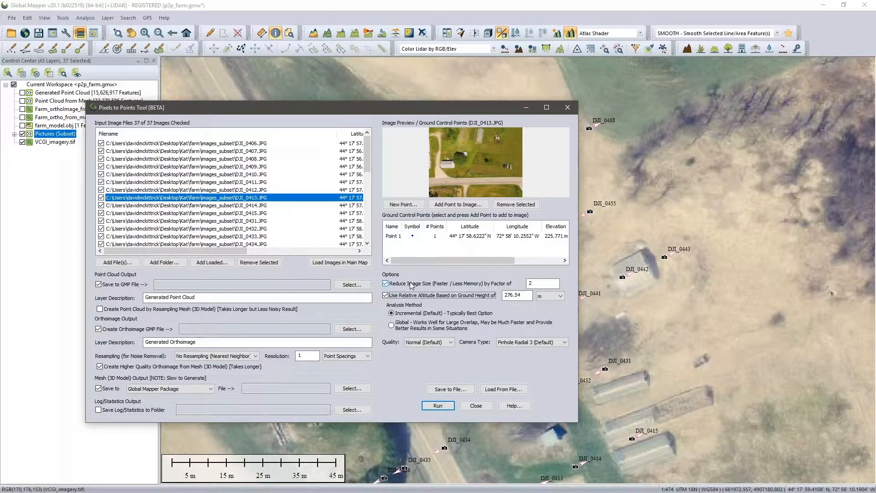
click(465, 406)
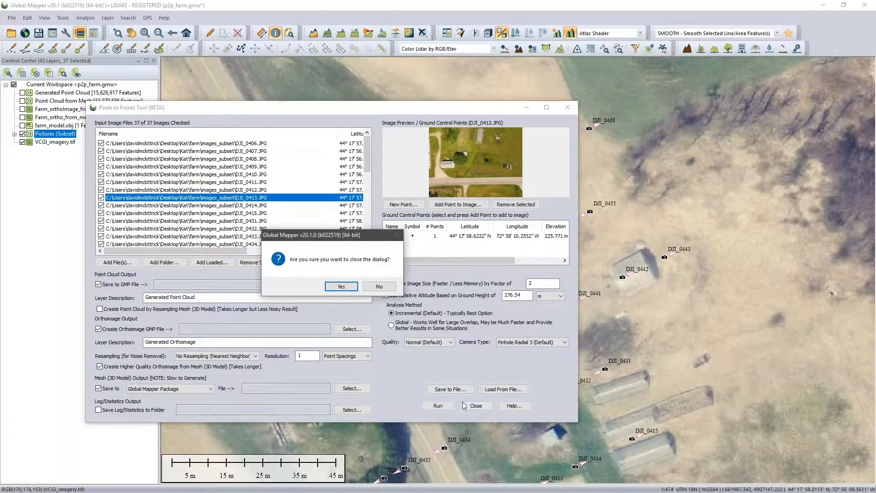
click(341, 287)
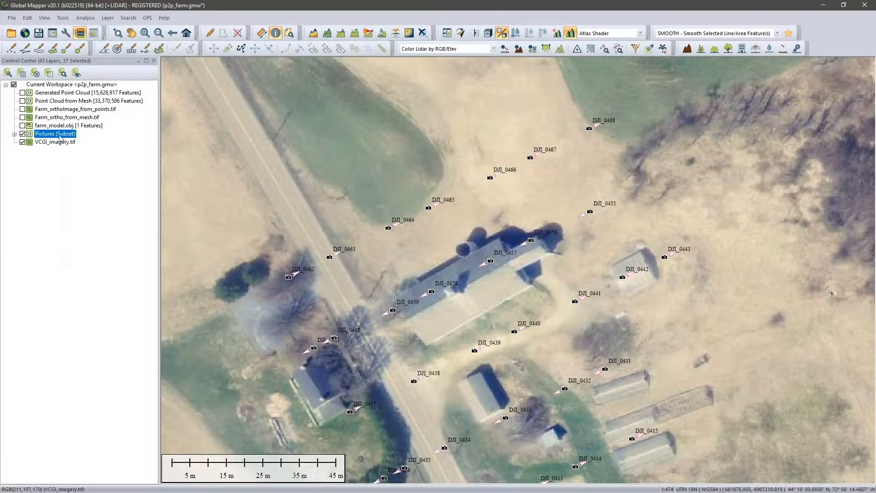
- Hide the Pictures (Subset) layer and show the Generated Point Cloud layer over the VCGI imagery
click(22, 135)
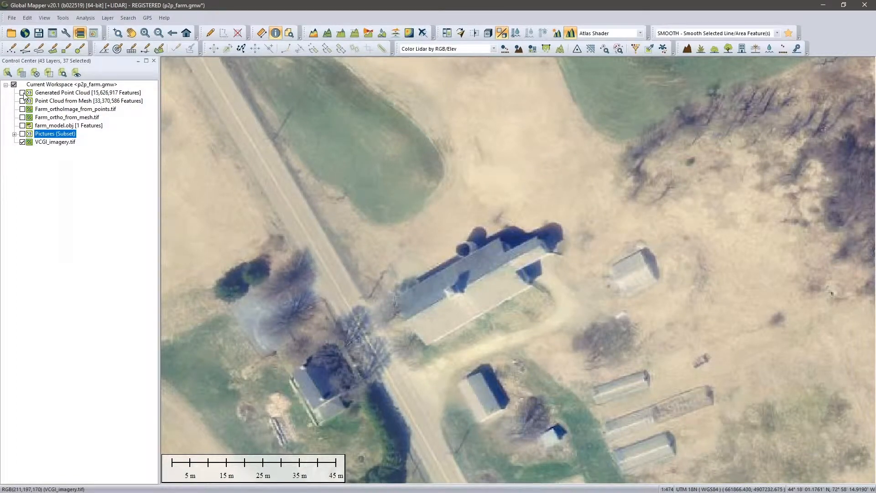
click(22, 93)
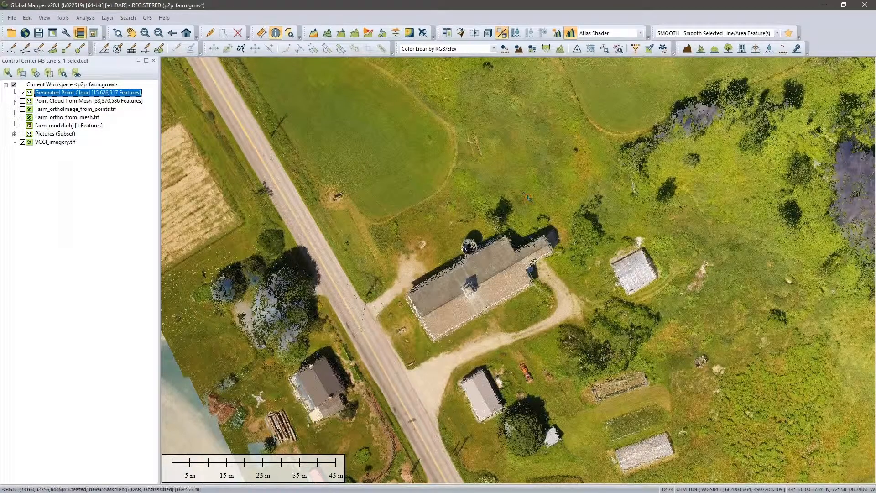
scroll(485, 192, down, 2)
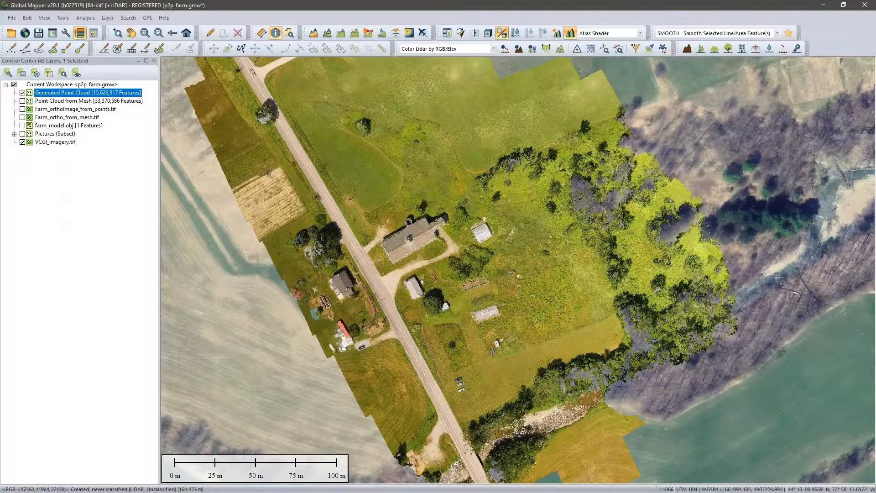
- Draw a path profile about 150 m long across the field north of the barn and examine the point cloud's cross-section
click(355, 33)
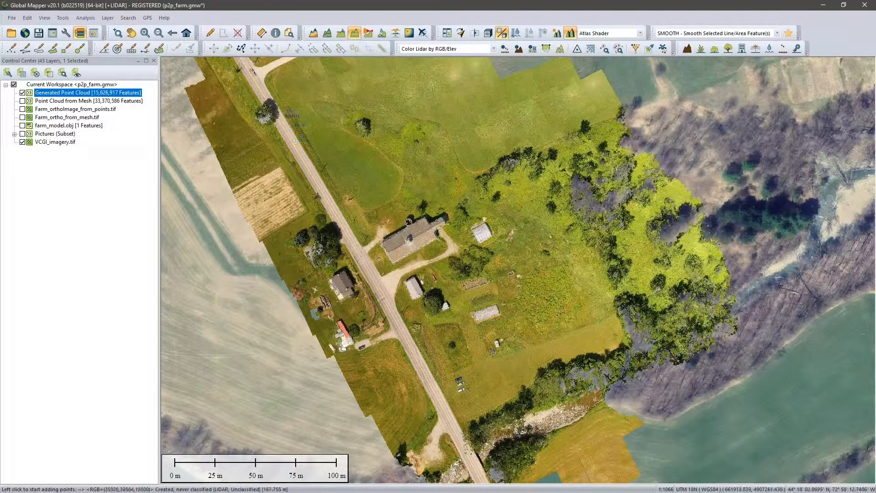
drag(287, 107, 455, 110)
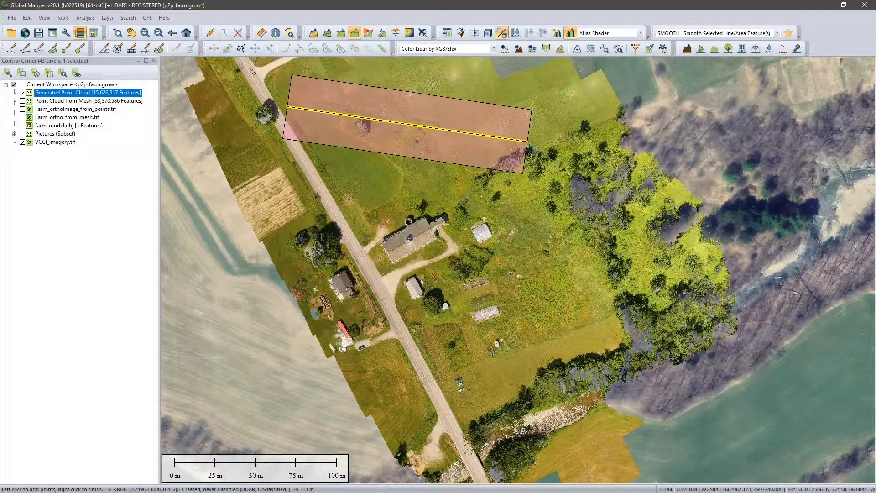
right_click(528, 142)
drag(875, 201, 621, 268)
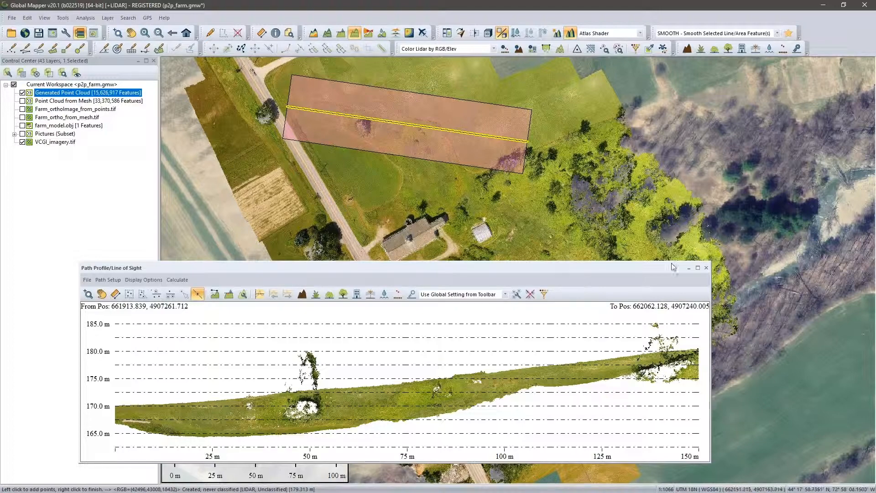
click(706, 269)
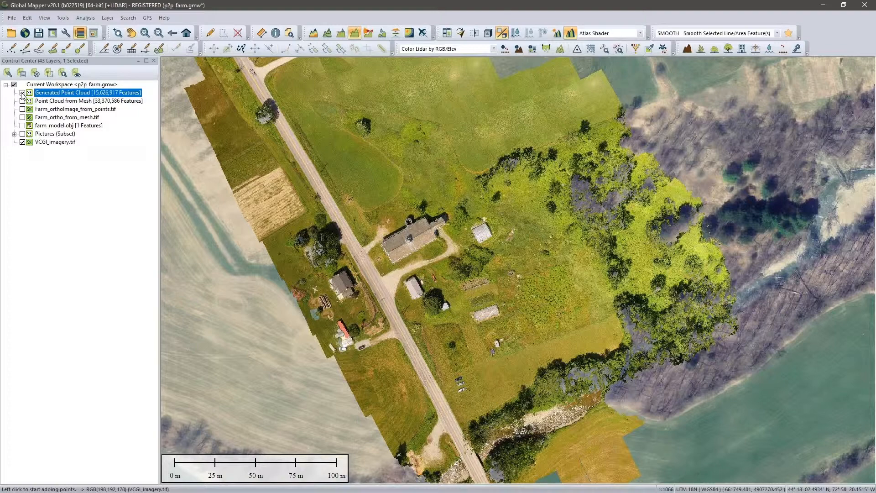
- Replace the Generated Point Cloud layer with Point Cloud from Mesh and examine its cross-section along a path profile about 82 m long over the field's lone tree
click(22, 93)
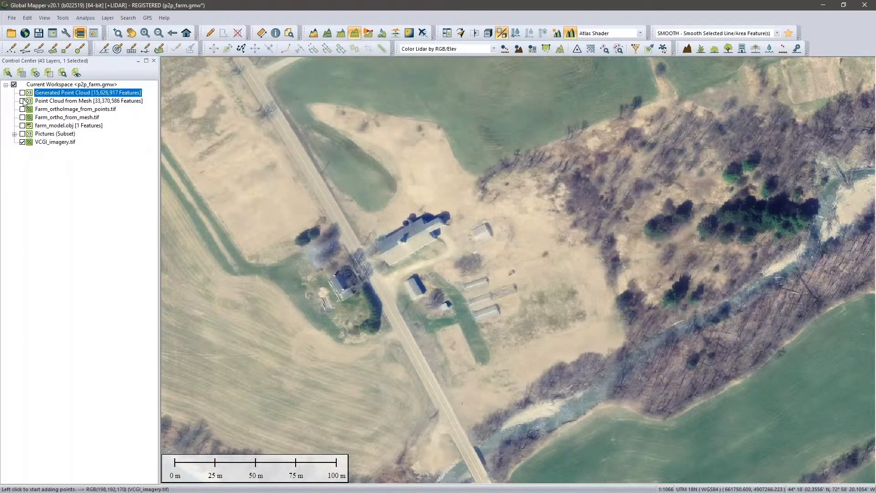
click(22, 101)
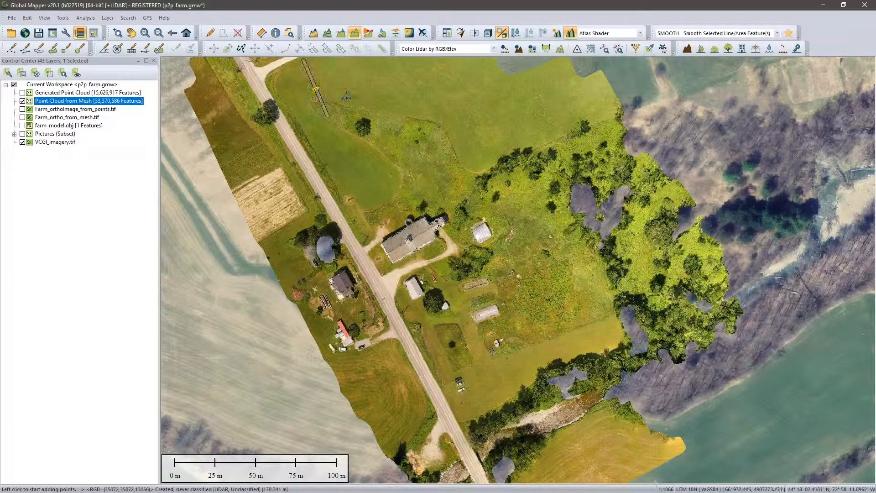
click(314, 89)
right_click(422, 168)
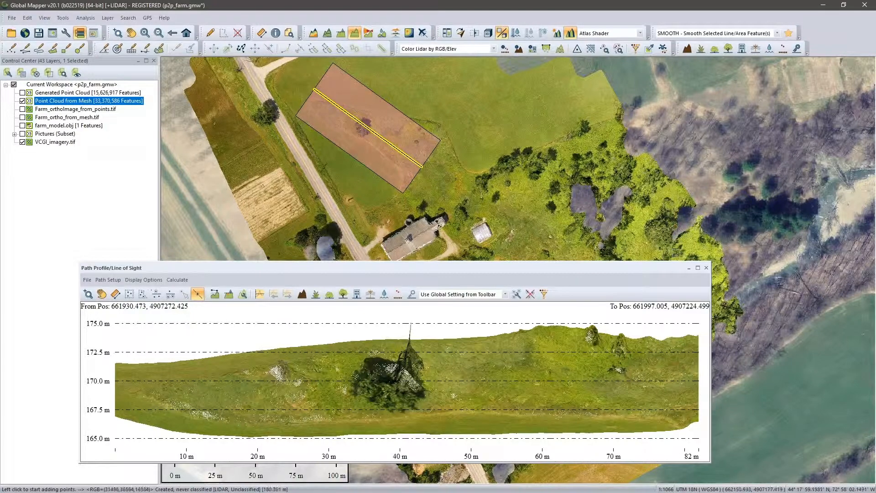
click(706, 269)
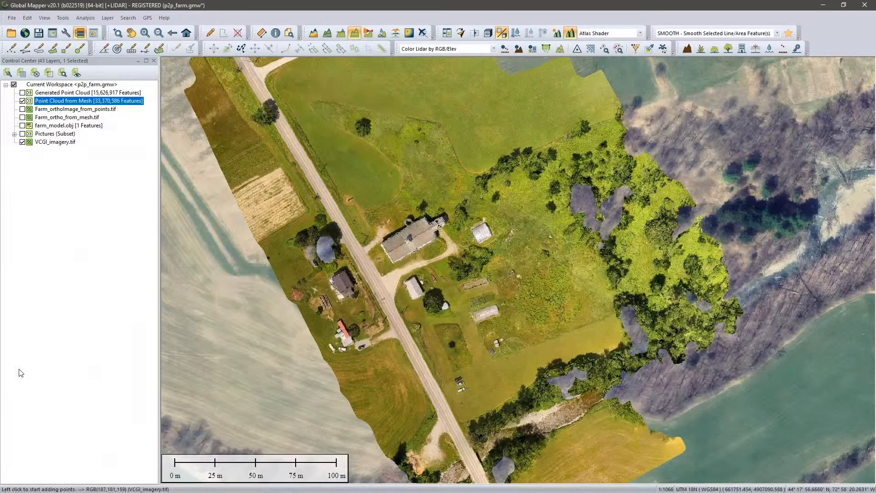
- Hide the Point Cloud from Mesh and VCGI_imagery.tif layers and show only farm_model.obj
click(22, 101)
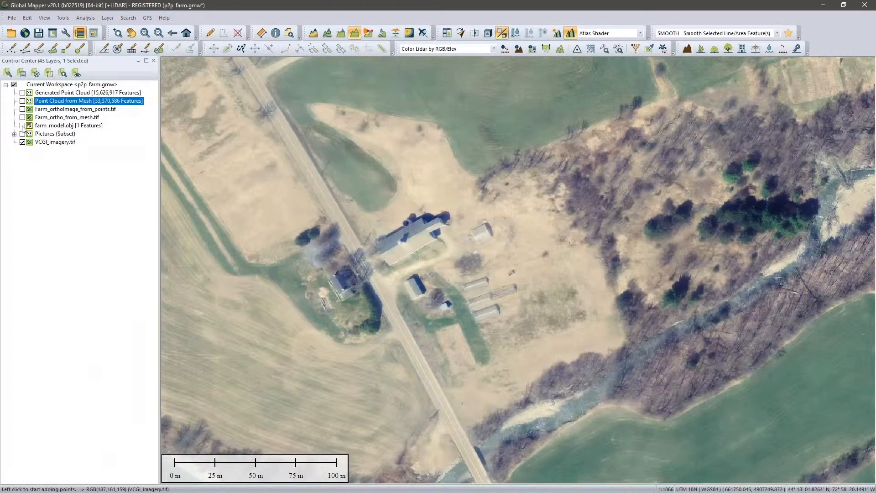
click(22, 125)
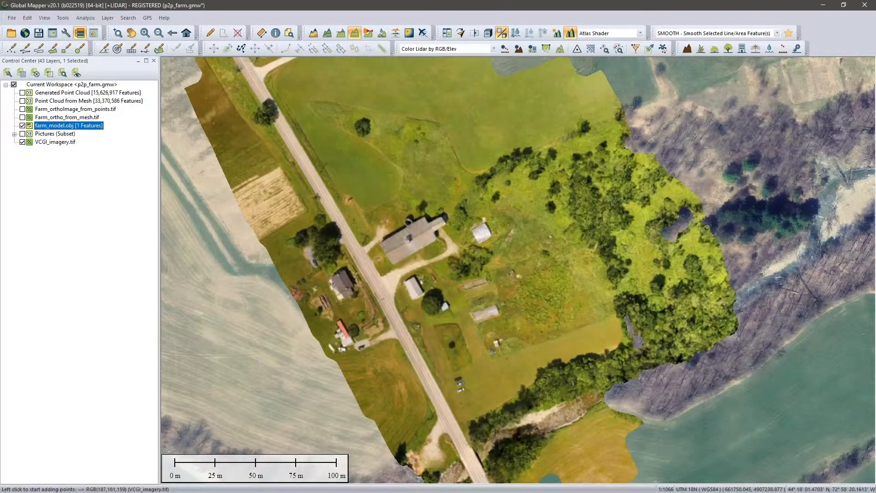
click(22, 142)
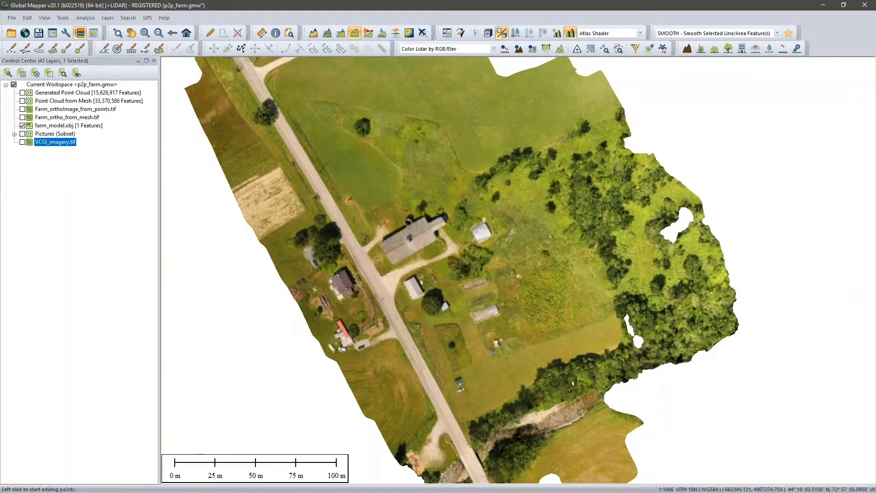
- Examine the farm mesh model in the 3D Viewer from several sides, including the barn, houses, road and fields, and close the viewer
drag(875, 57, 192, 74)
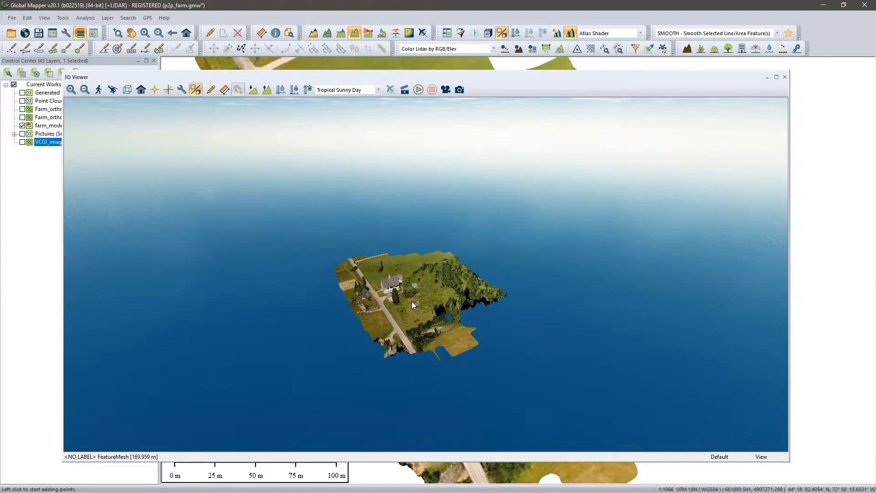
scroll(412, 301, up, 4)
scroll(408, 302, up, 2)
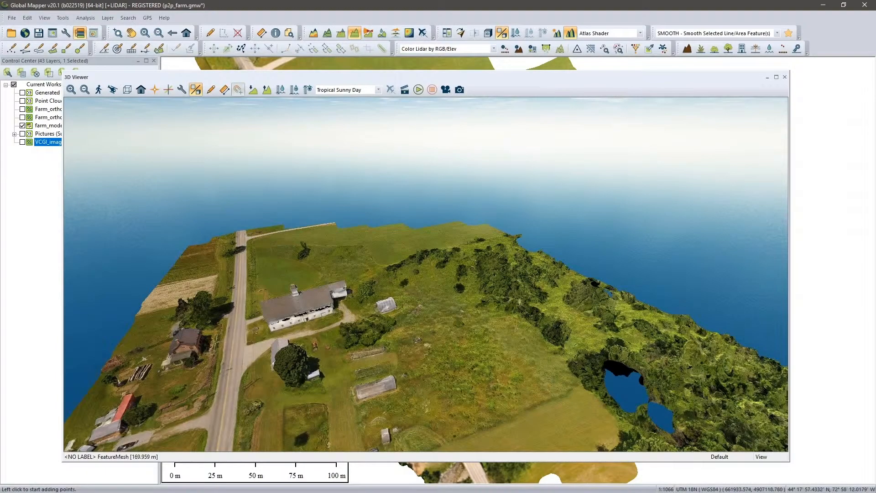
scroll(406, 302, up, 3)
drag(407, 302, 379, 344)
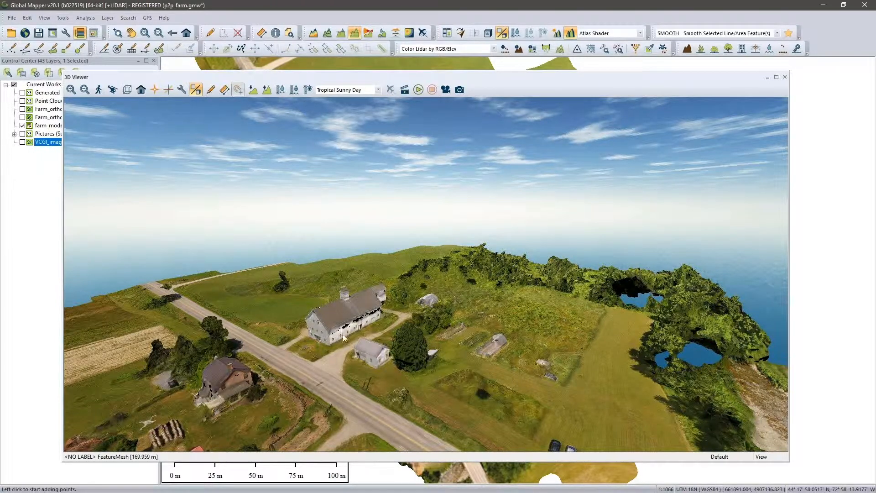
scroll(361, 322, up, 5)
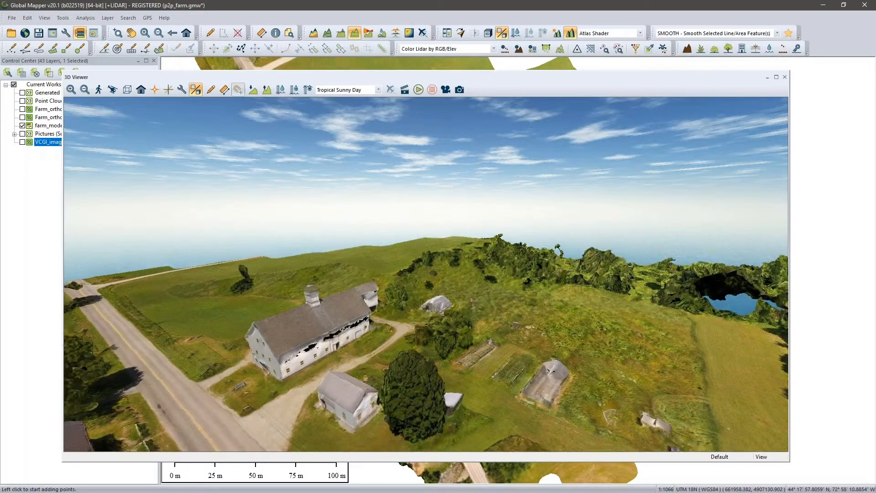
drag(388, 335, 413, 319)
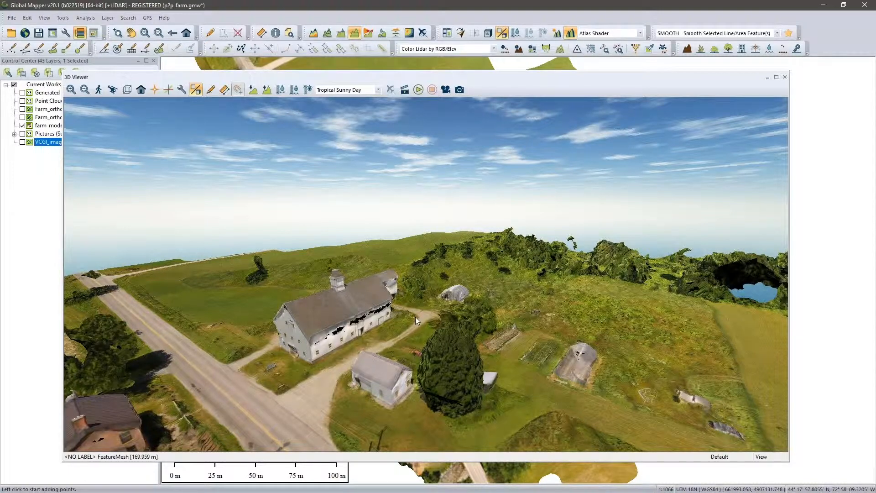
scroll(361, 327, down, 5)
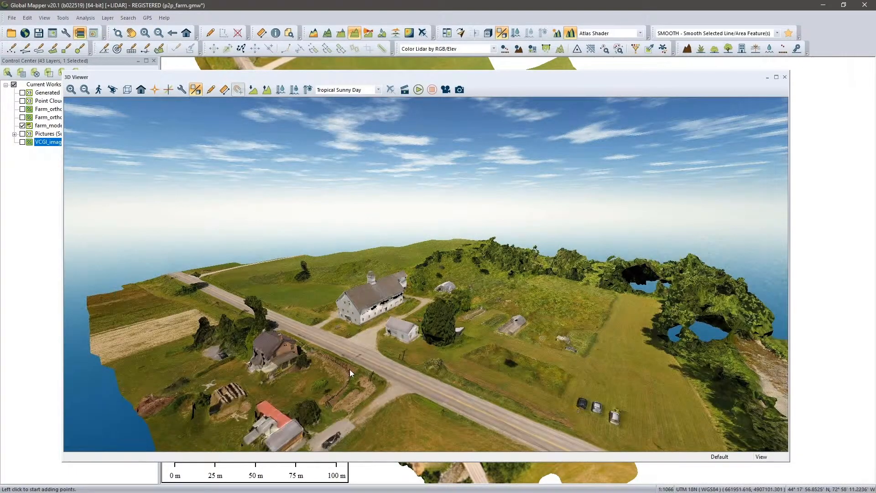
drag(350, 369, 248, 348)
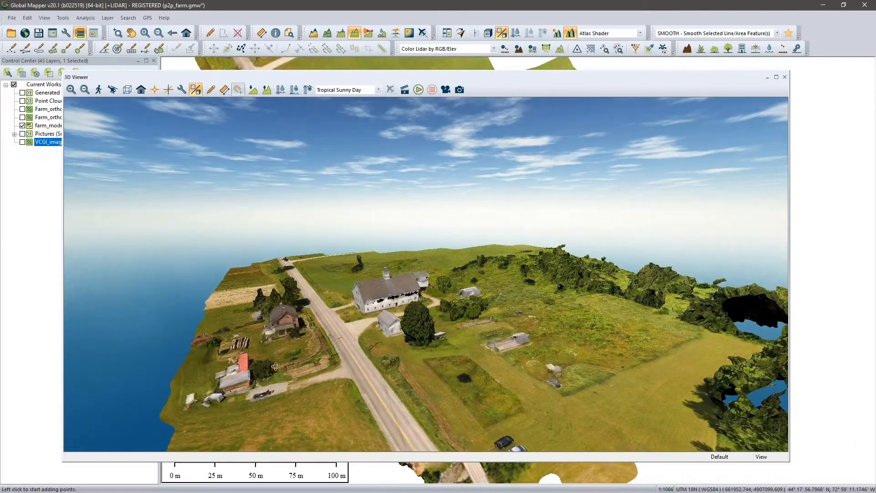
drag(497, 363, 412, 328)
scroll(412, 329, down, 4)
drag(285, 360, 593, 398)
drag(205, 412, 396, 282)
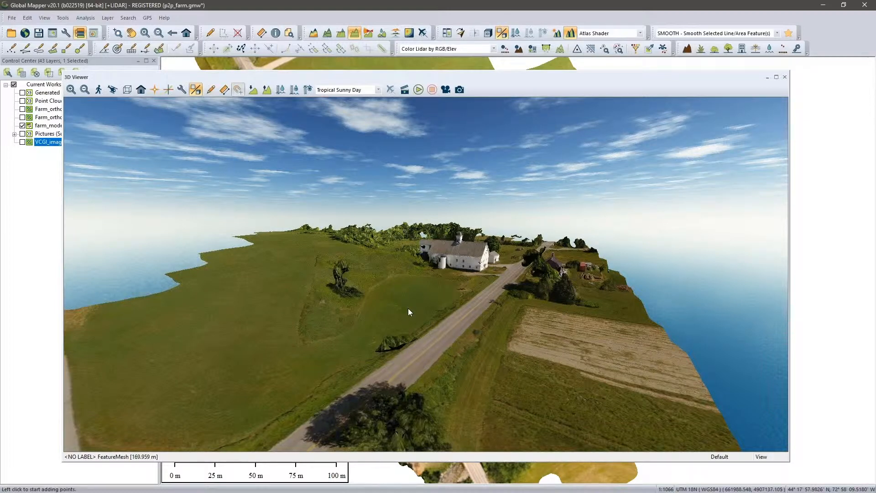
click(784, 79)
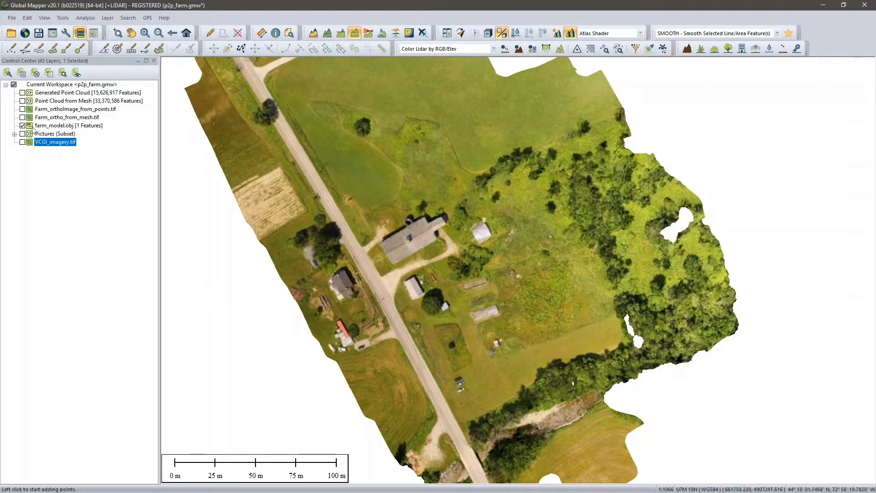
- Show the Generated Point Cloud layer and hide the farm_model.obj layer
click(22, 93)
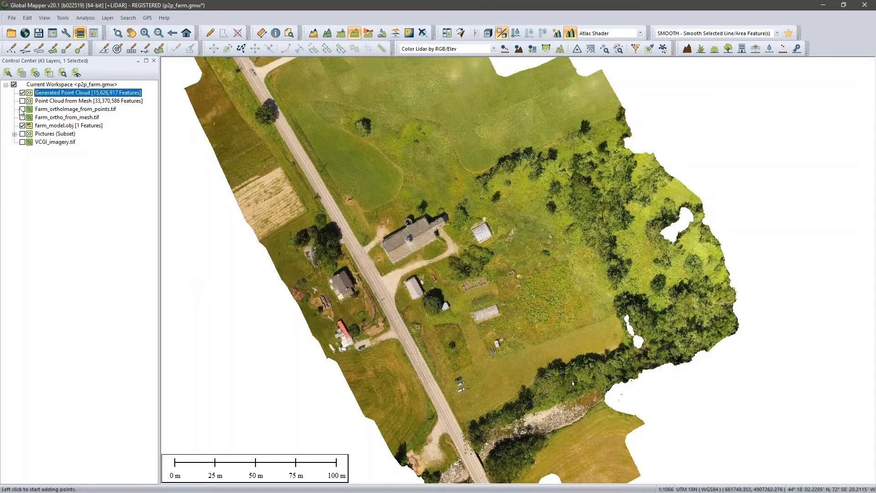
click(22, 125)
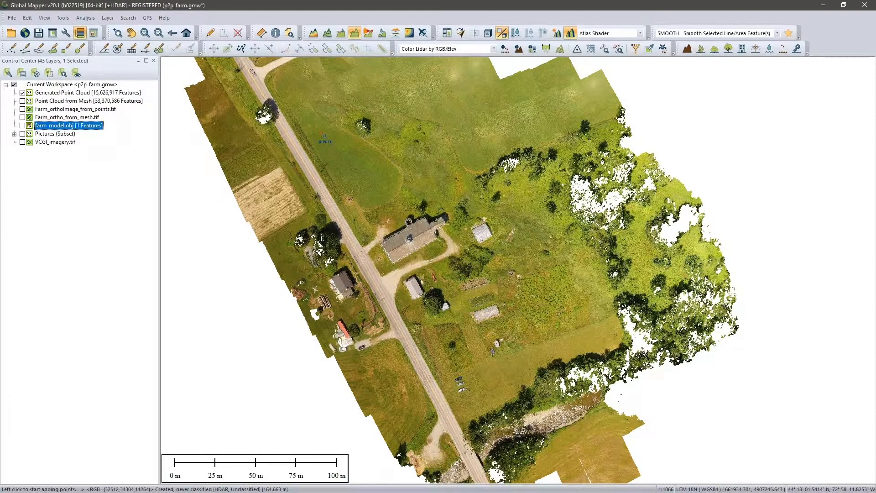
- Set the path profile's normal distance for showing lidar points from the path to 10 meters
click(359, 30)
right_click(329, 108)
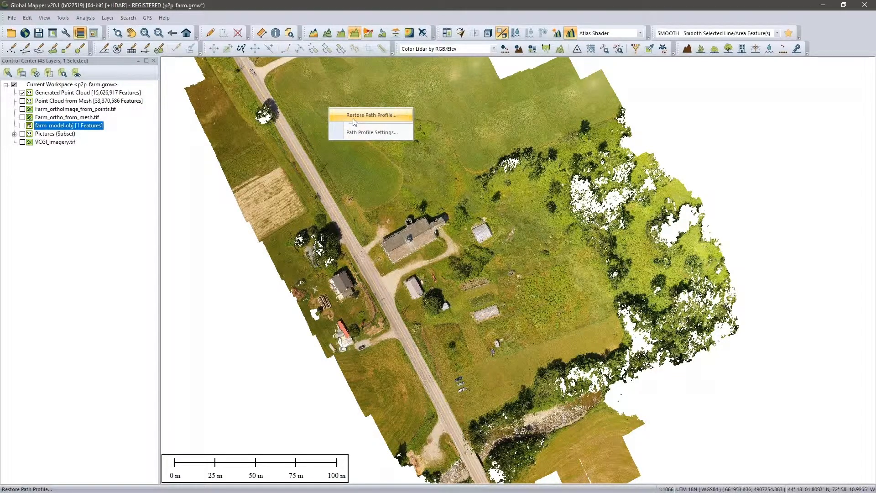
click(362, 131)
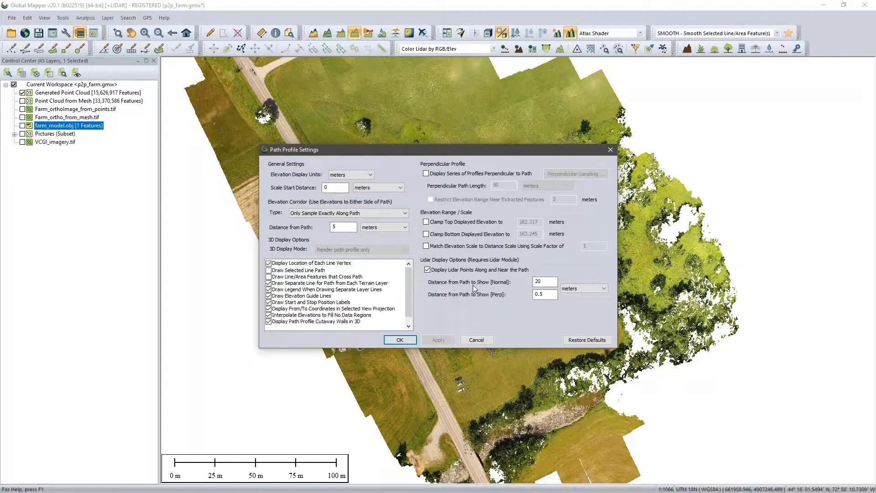
click(549, 282)
drag(545, 283, 533, 281)
text(10)
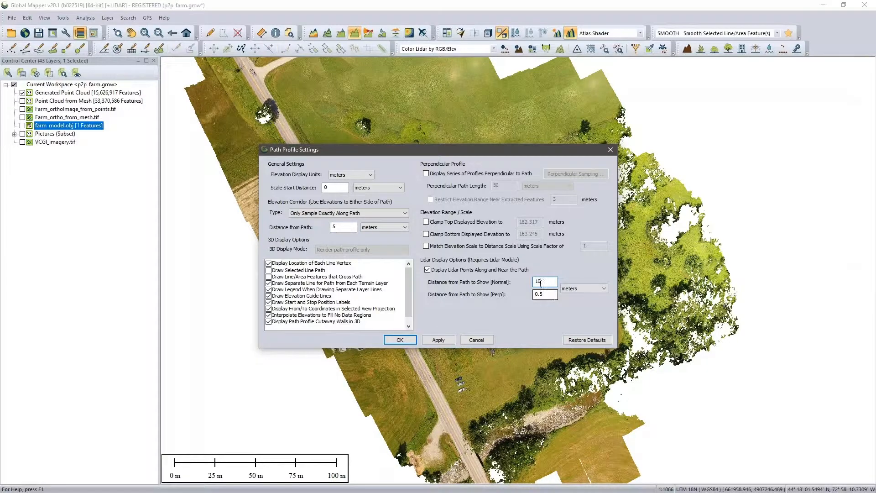
click(446, 341)
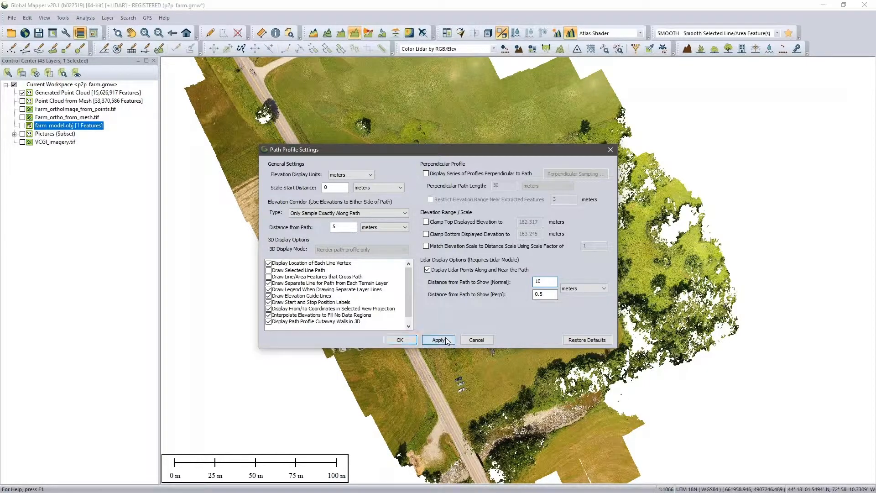
click(400, 340)
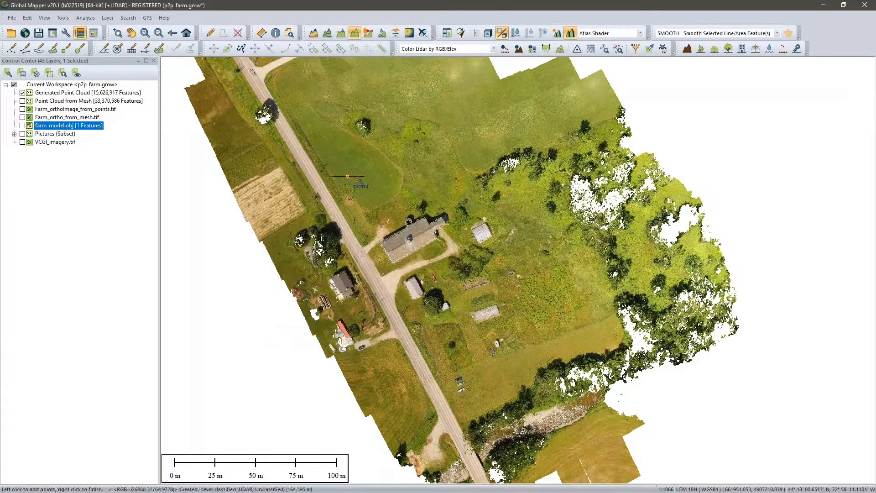
- Draw a path profile about 76 m long across the slope just north of the barn and examine the point cloud's cross-section
click(347, 174)
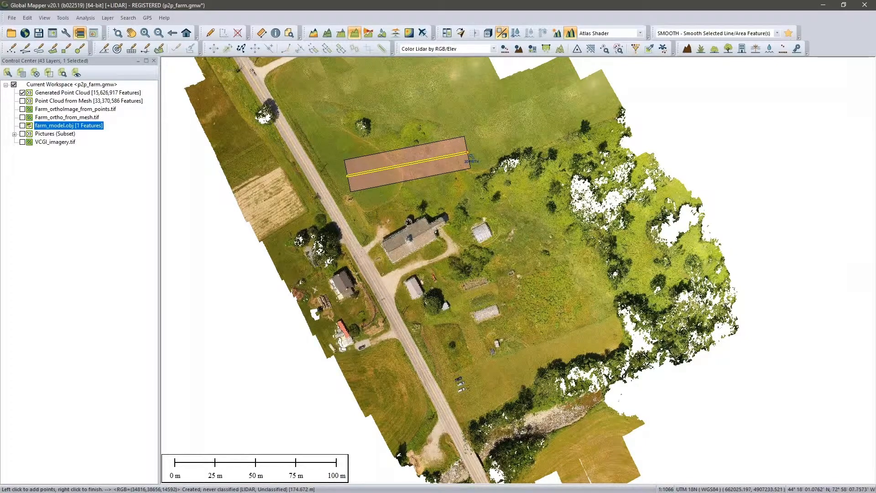
right_click(468, 153)
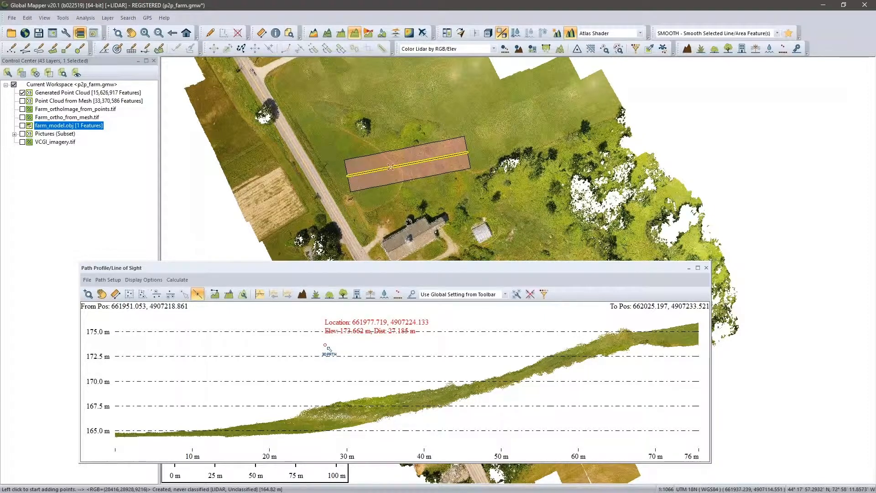
click(707, 268)
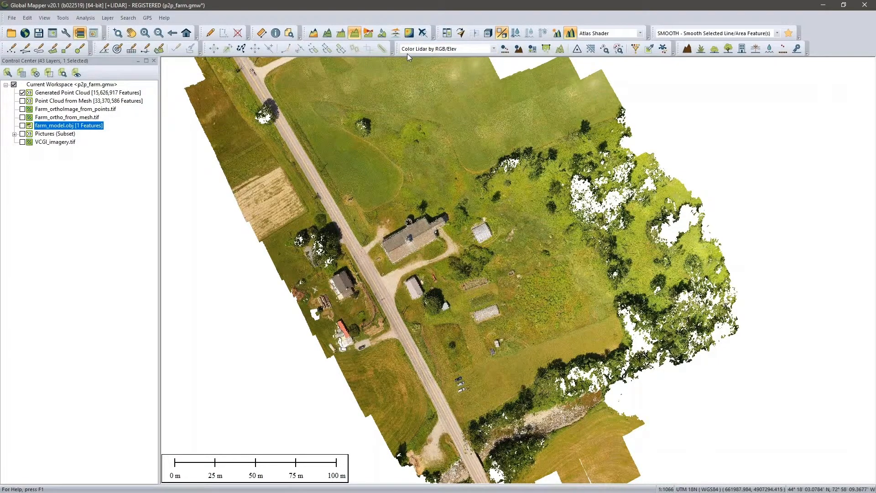
- Preview the point cloud colored by intensity and switch its coloring to classification
click(419, 50)
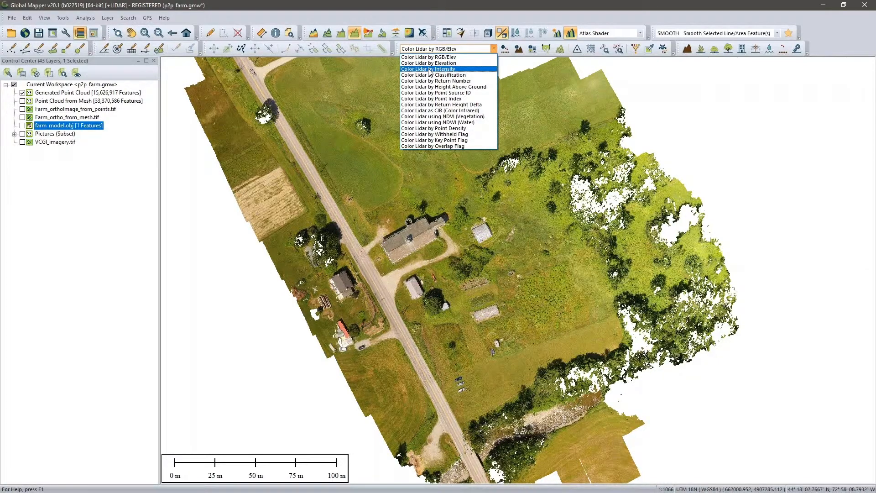
click(430, 69)
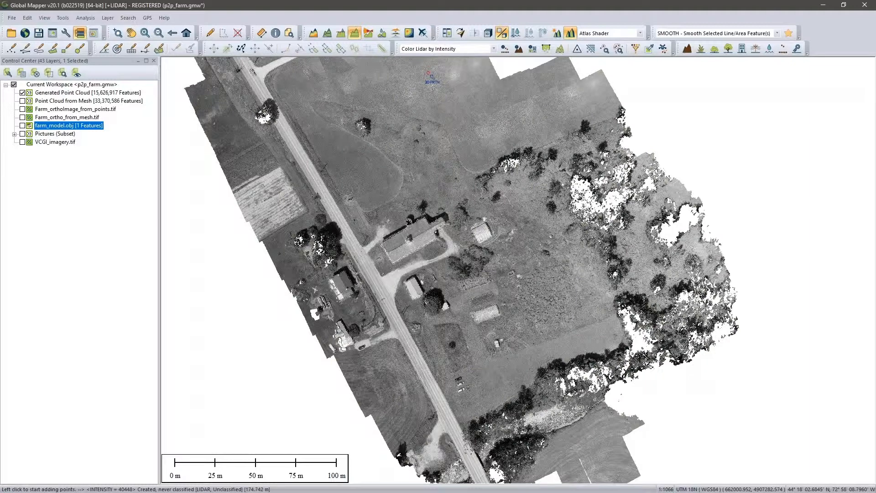
click(436, 52)
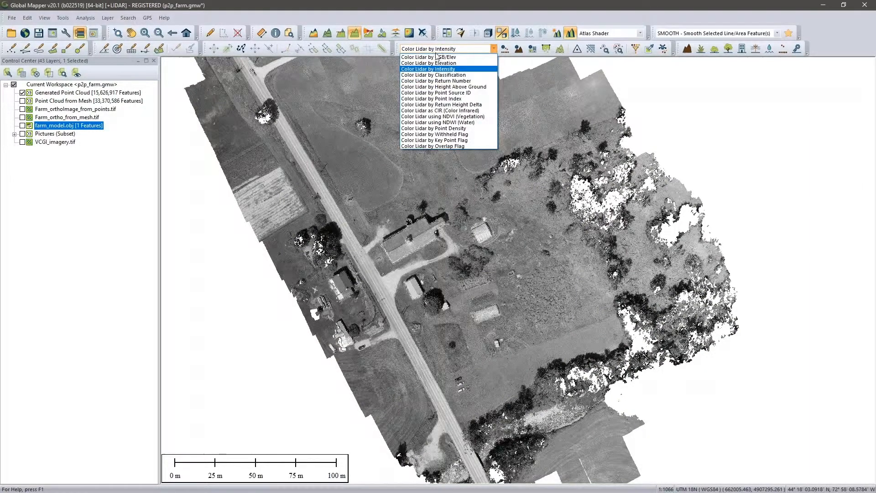
click(428, 76)
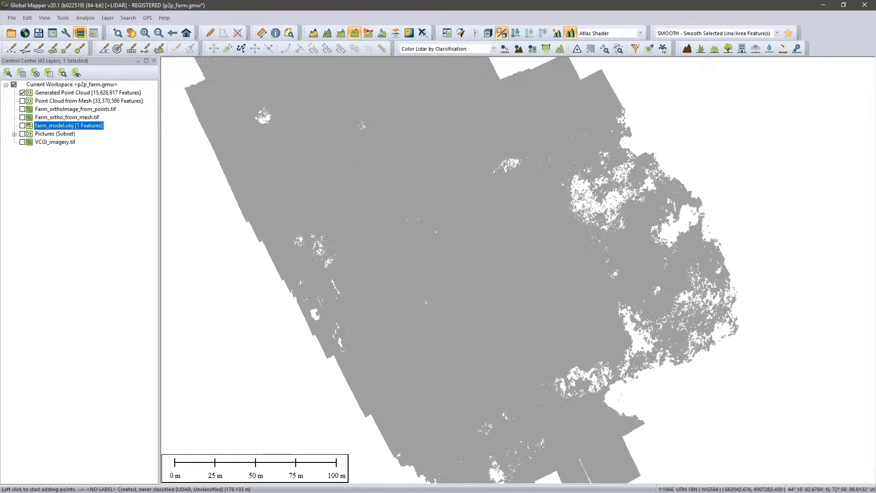
- Start automatic ground point classification for the Generated Point Cloud with a base bin size of 1 meter
click(519, 49)
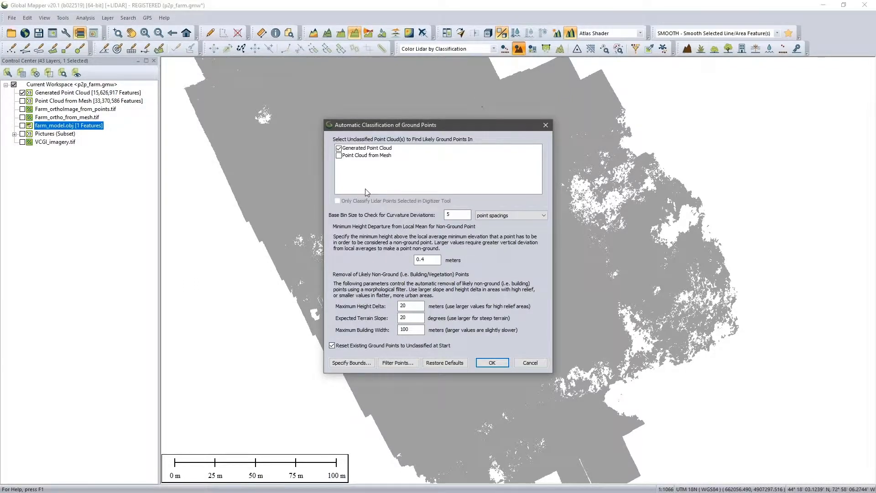
click(448, 215)
double_click(447, 215)
text(1)
click(489, 215)
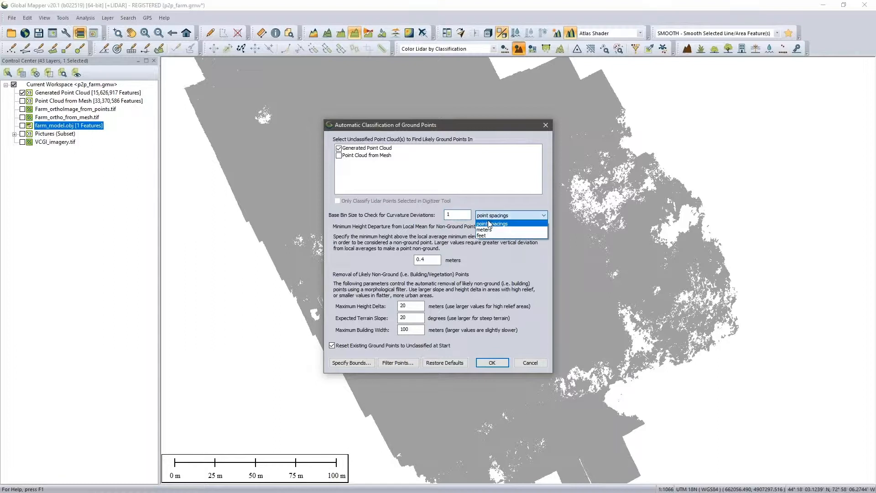
click(492, 230)
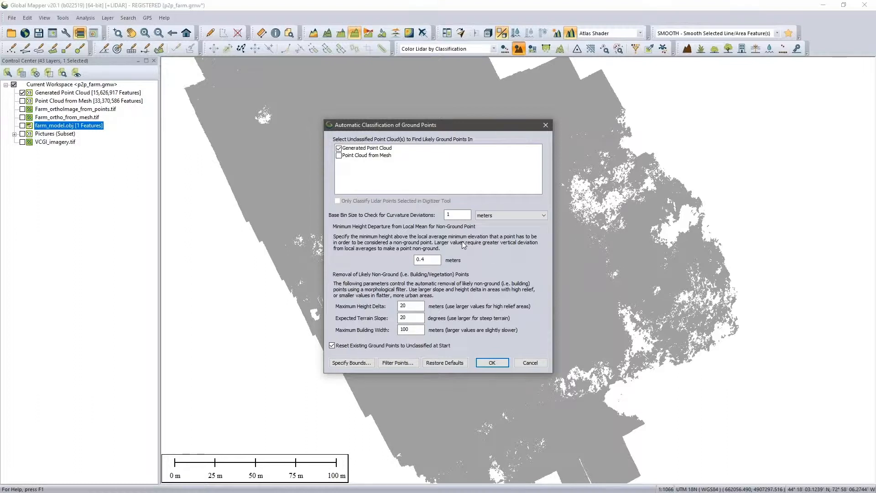
- Set the expected terrain slope to 5 degrees and run the ground point classification
click(435, 260)
drag(424, 258, 422, 259)
click(404, 317)
text(5)
click(495, 363)
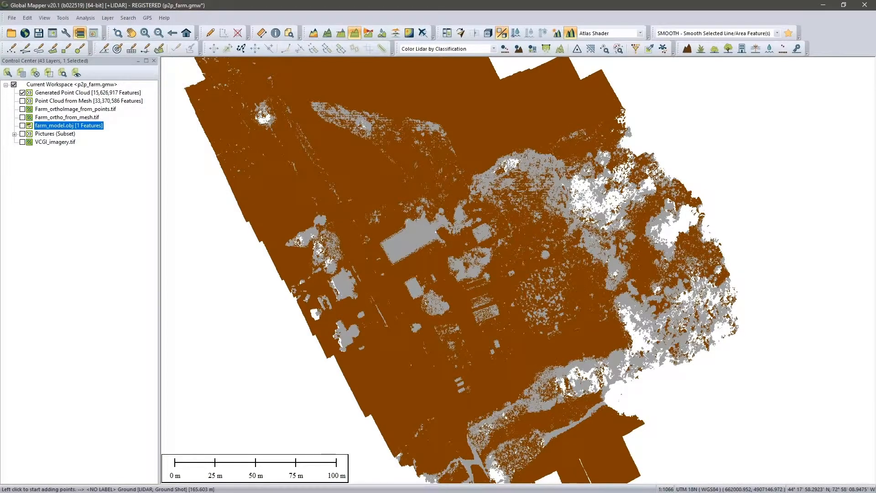
click(423, 288)
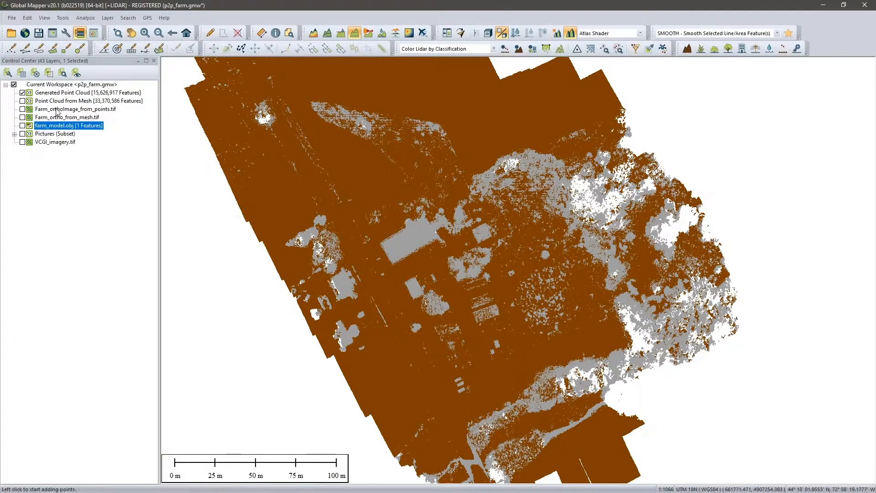
- Display a map legend based on loaded vector types, using the Times New Roman regular font at size 16
click(66, 33)
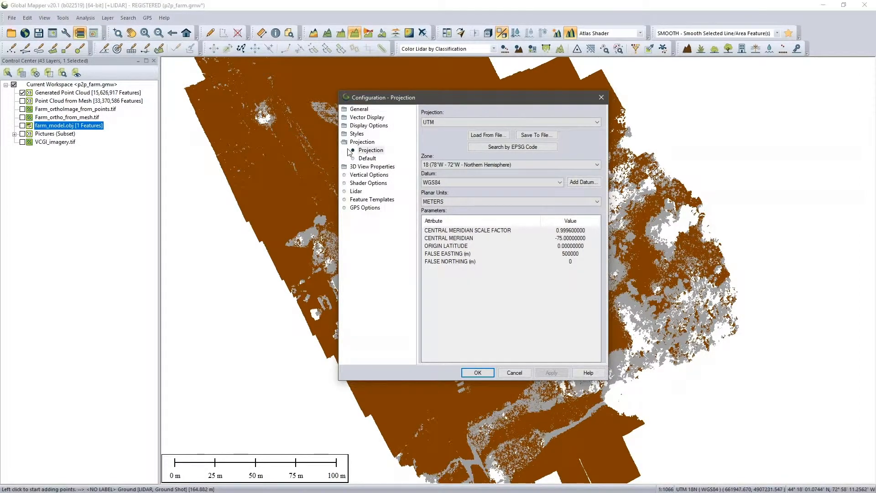
click(374, 129)
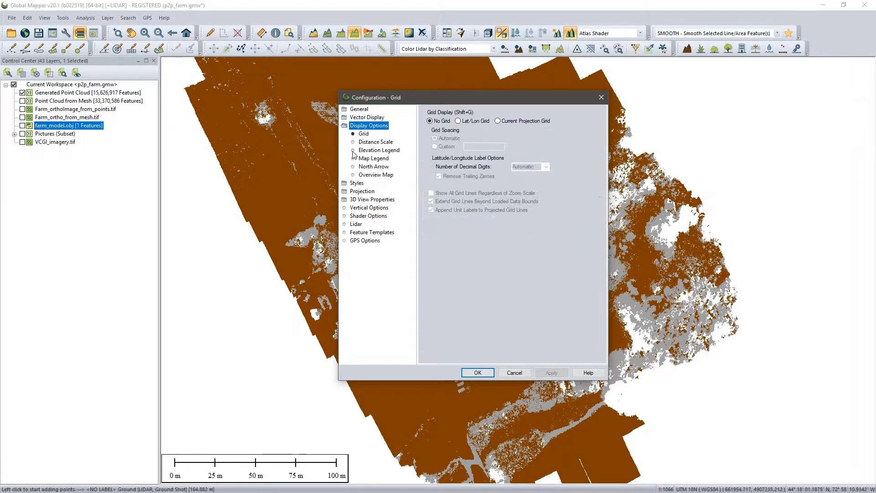
click(373, 158)
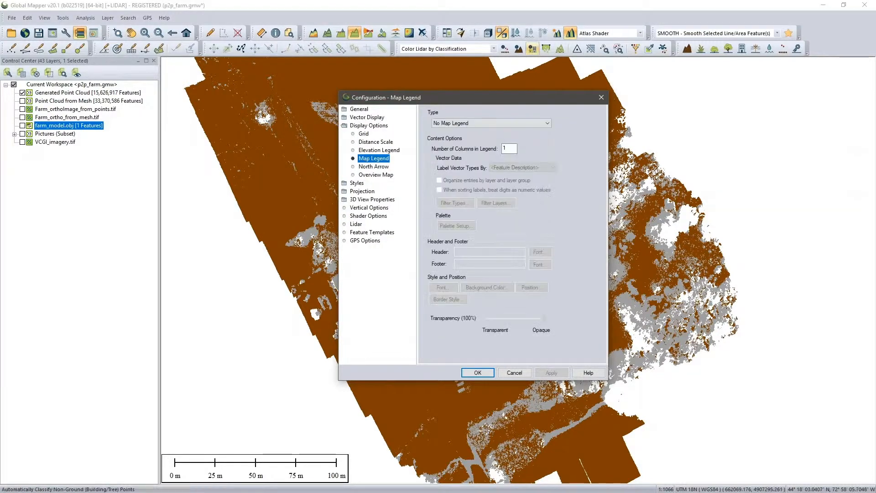
click(502, 123)
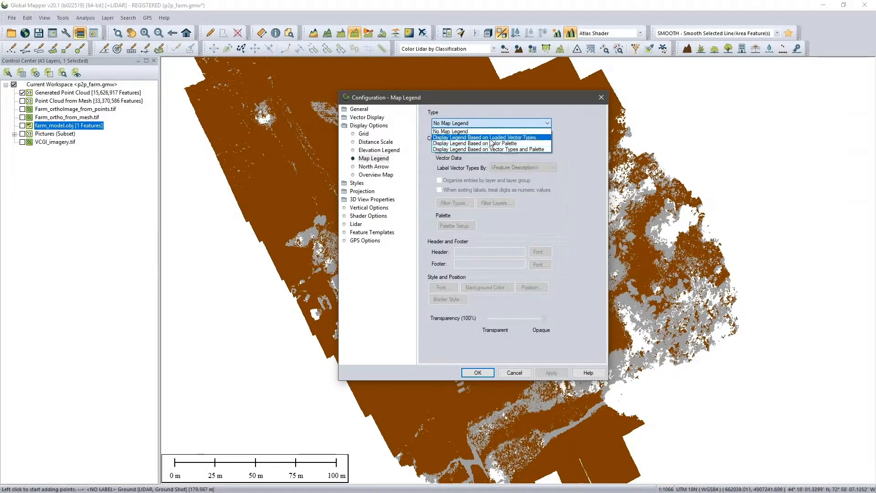
click(489, 137)
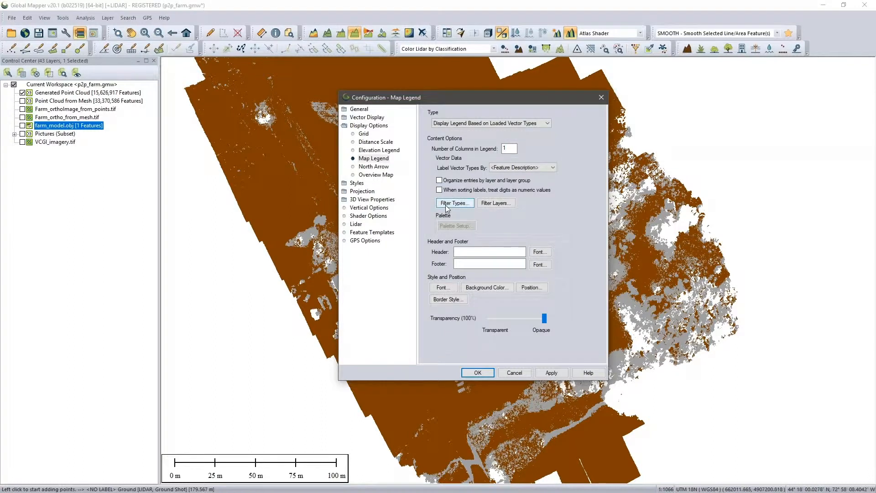
click(444, 287)
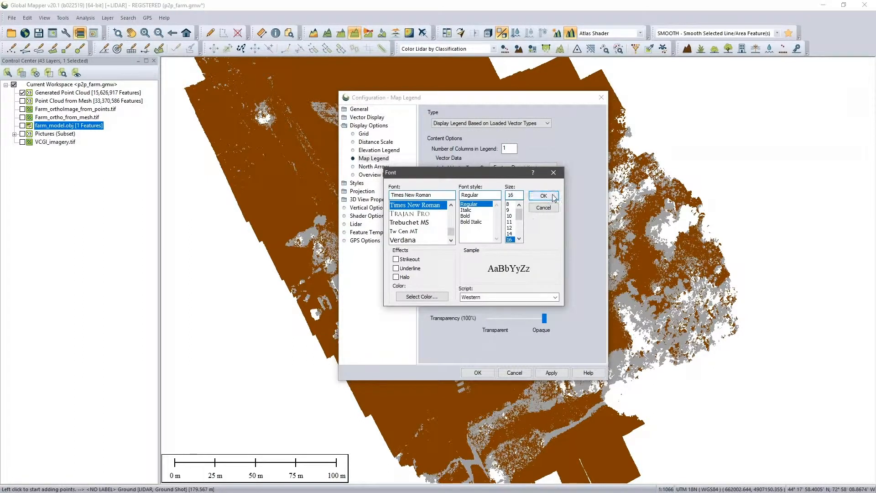
click(544, 195)
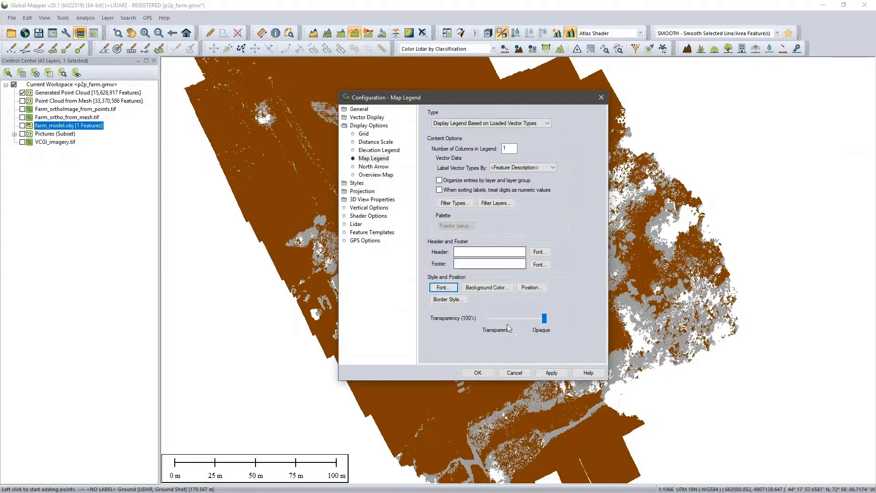
click(478, 372)
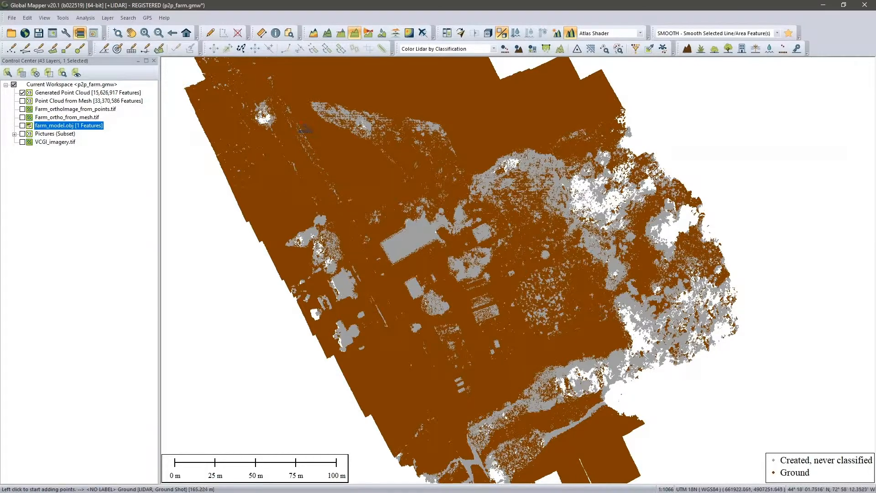
- Draw a path profile about 166 m long across the slope north of the barn and examine the classified points in cross-section
click(301, 122)
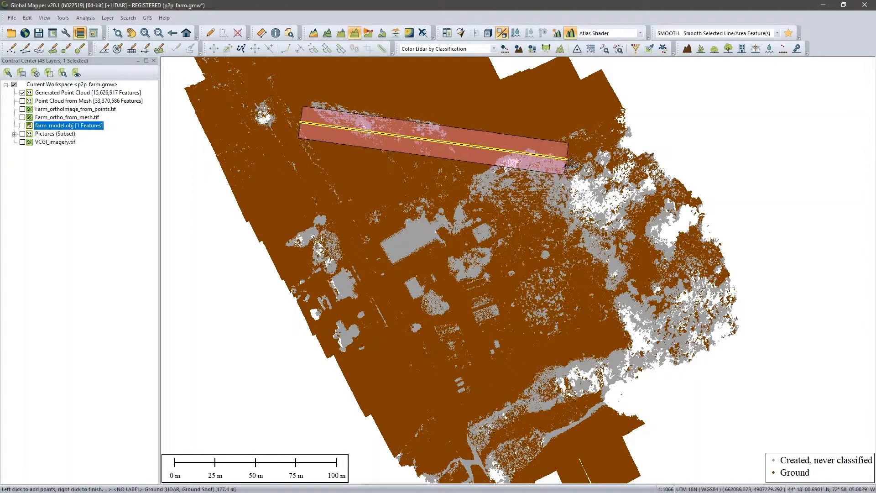
right_click(569, 146)
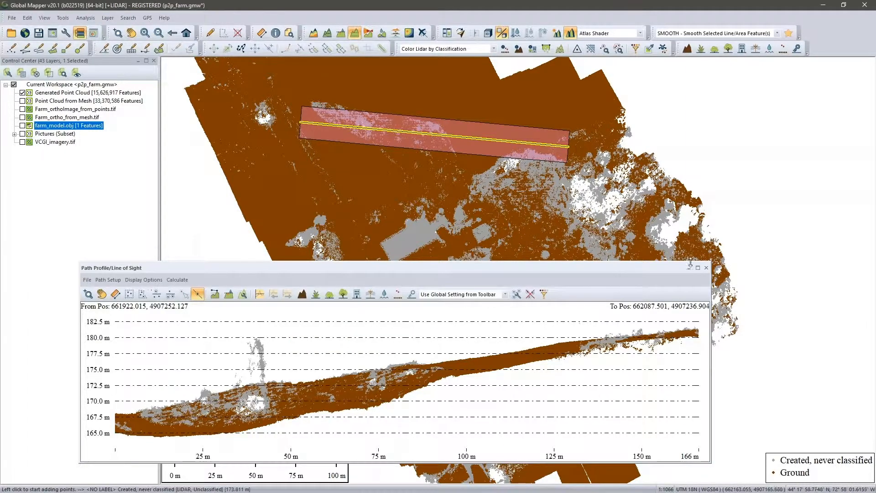
click(706, 269)
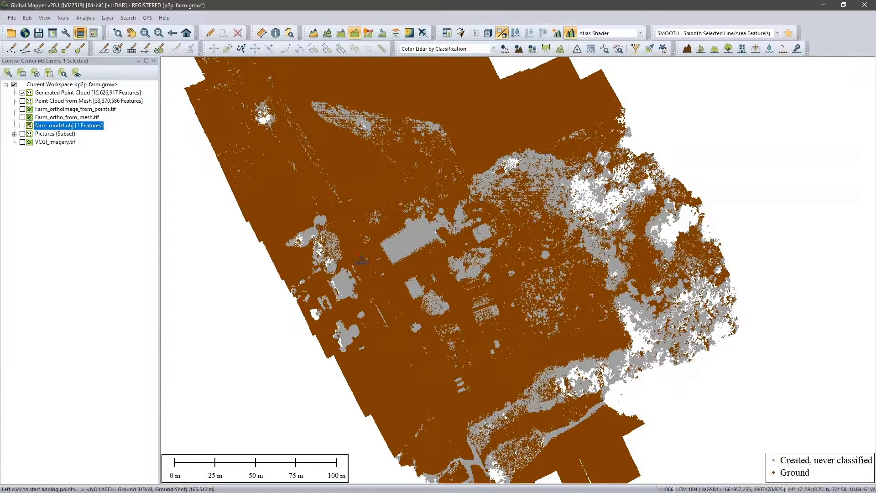
click(532, 50)
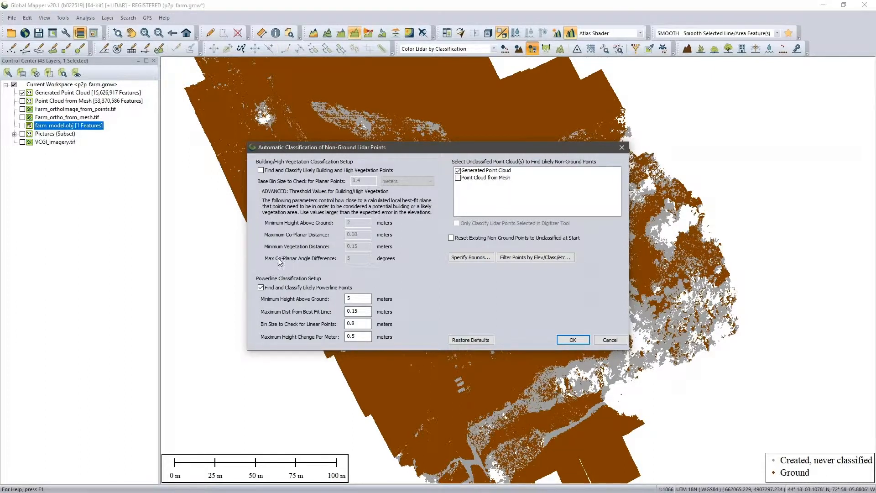
click(265, 290)
click(261, 171)
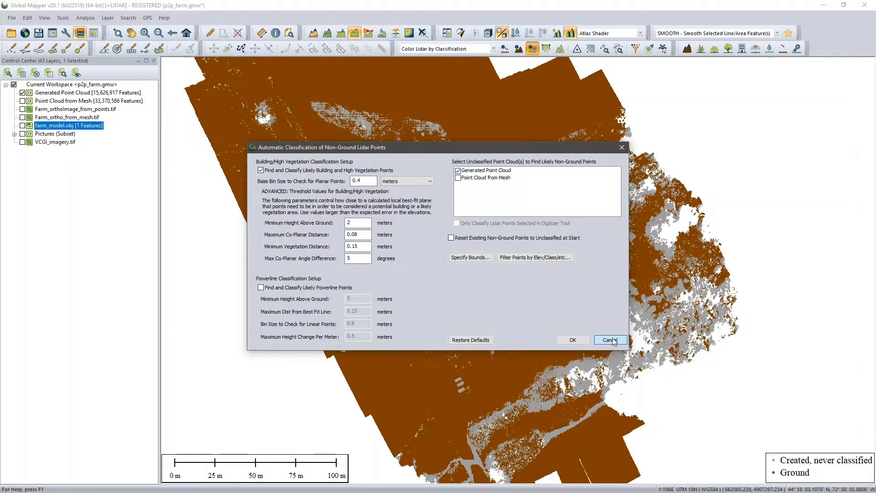
click(573, 340)
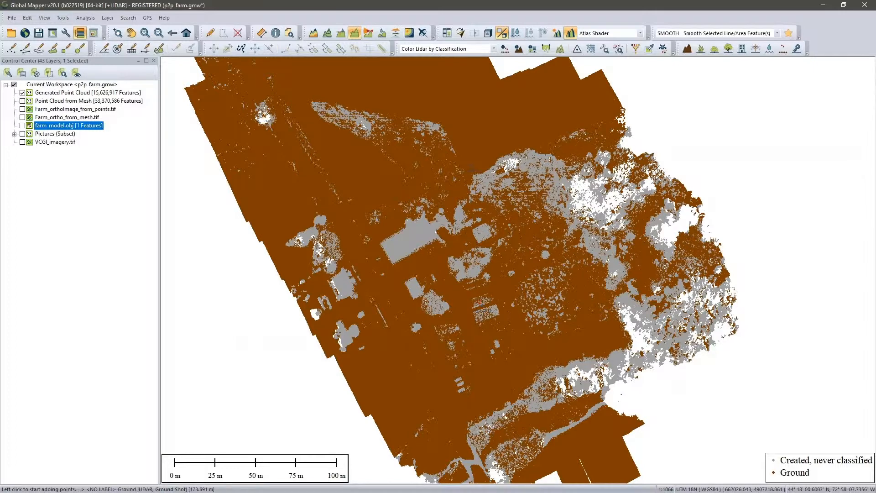
- Filter the displayed lidar points so that only the Ground classification is enabled
click(634, 49)
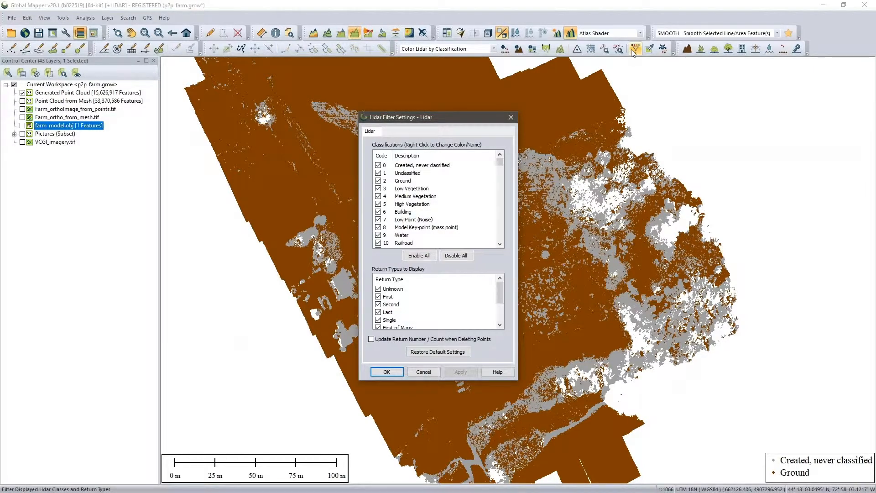
click(456, 256)
click(378, 181)
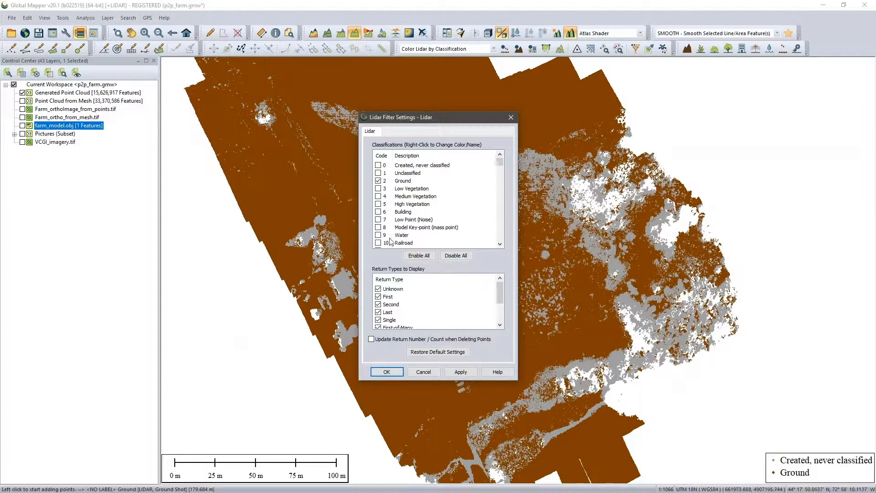
click(460, 372)
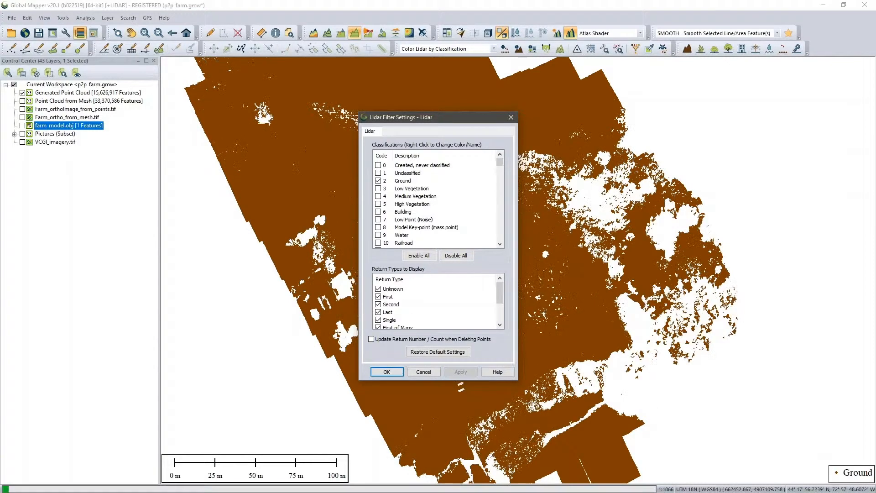
click(386, 371)
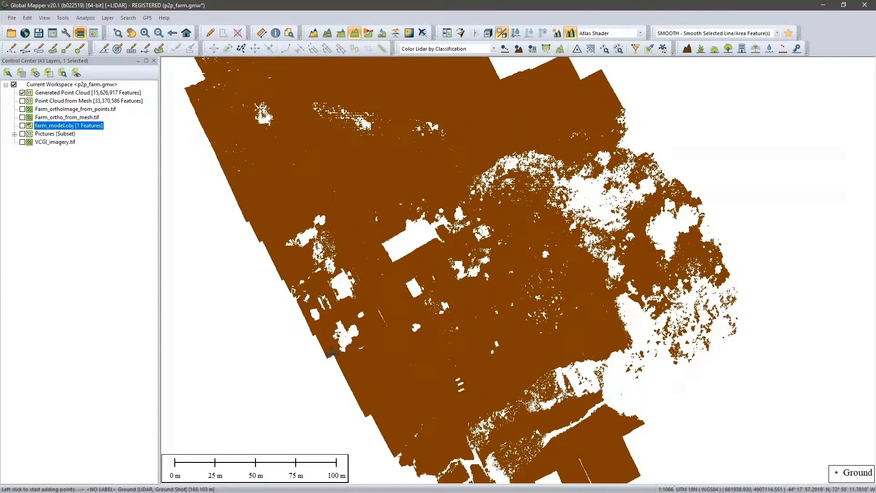
- Create an elevation grid from the Generated Point Cloud with Binning (Minimum Value - DTM), 1 meter spacing and a No Data distance criteria of 94
click(313, 33)
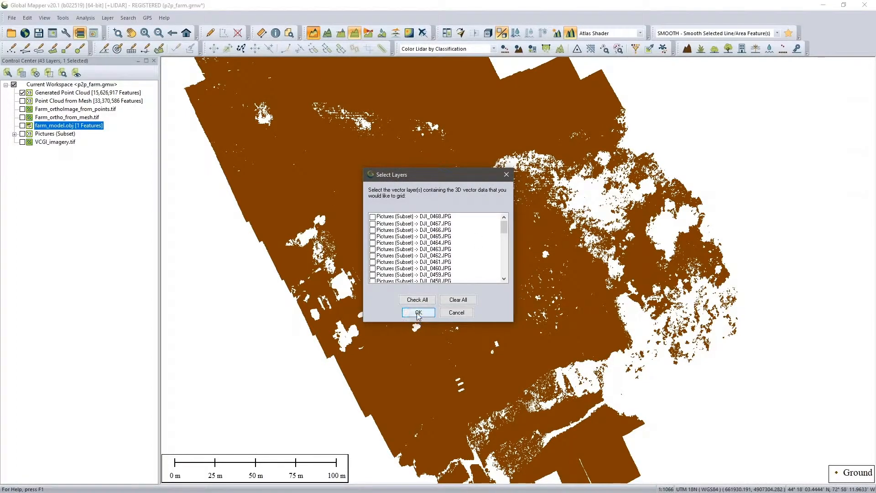
click(418, 313)
click(402, 167)
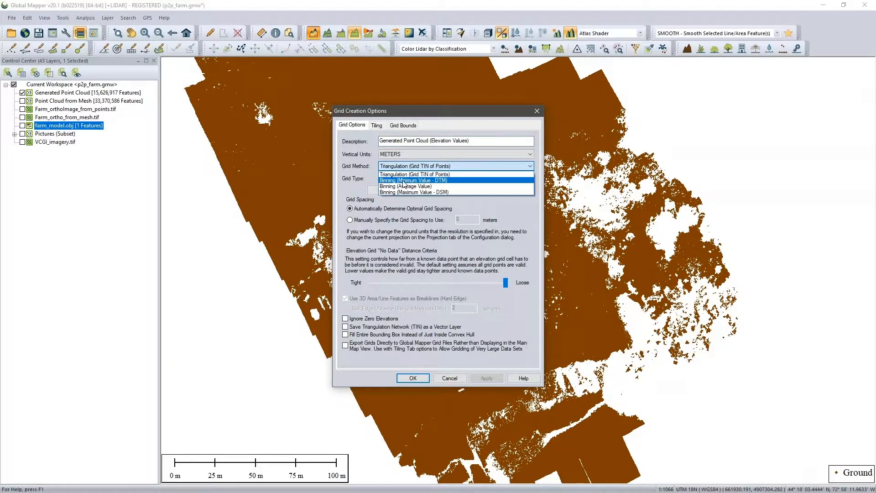
click(403, 180)
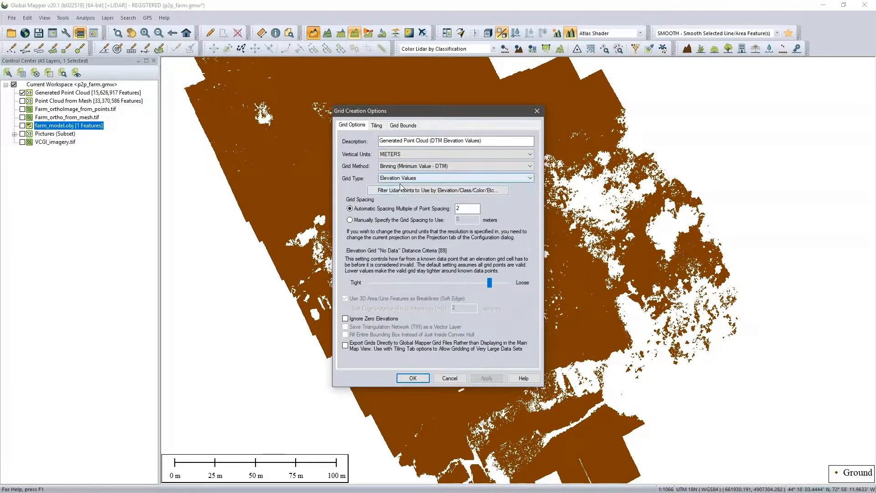
click(357, 220)
double_click(456, 219)
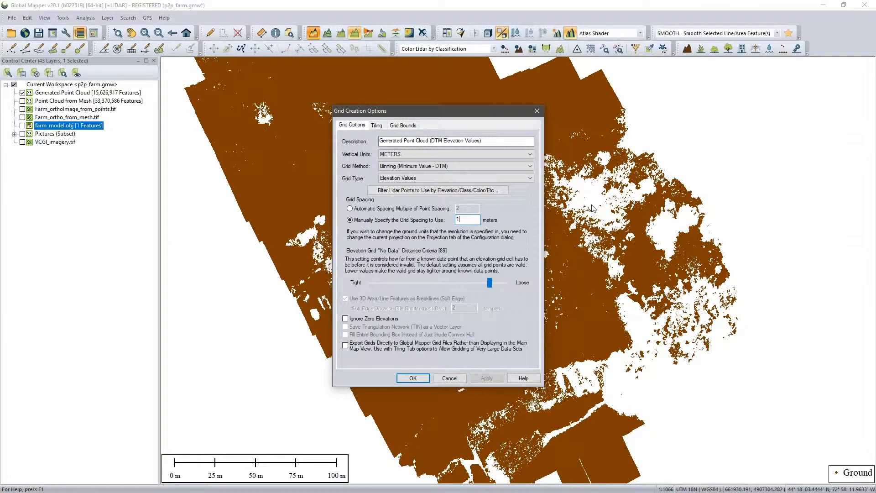
drag(490, 283, 496, 284)
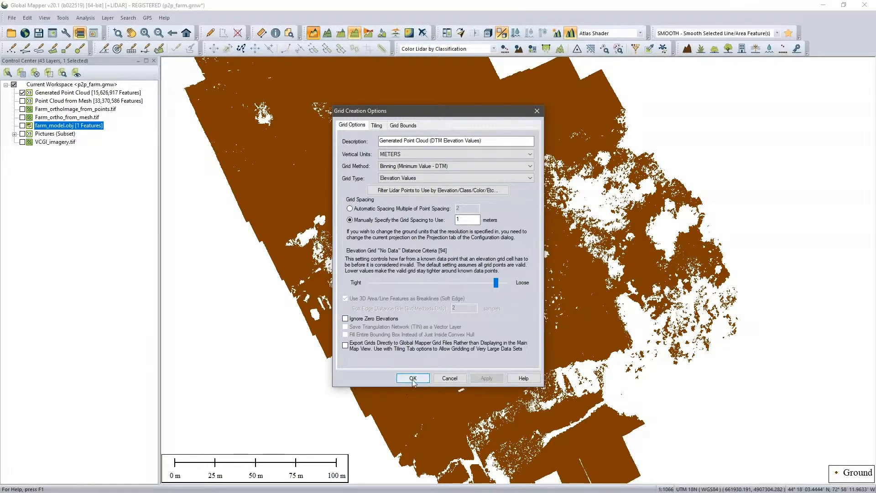
click(413, 379)
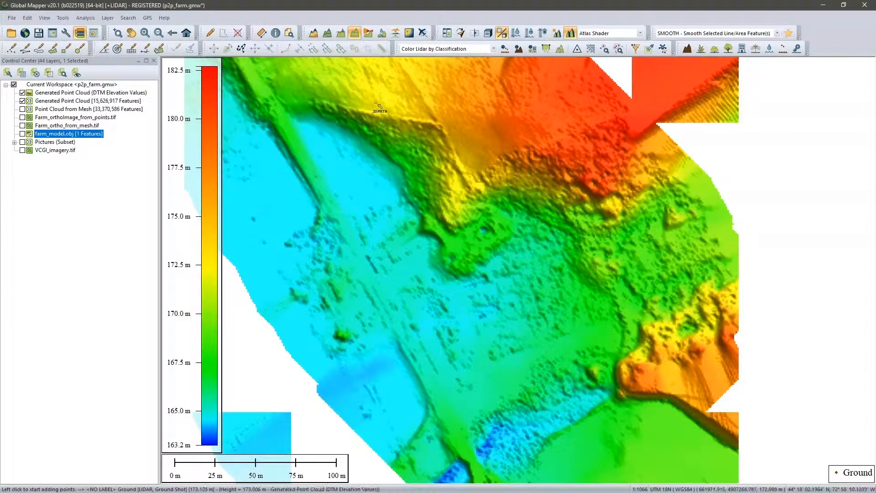
- Generate terrain contours at a 1 meter interval over the 163.2 to 182.8 meter range, with the specified-height-only option disabled
scroll(392, 170, down, 2)
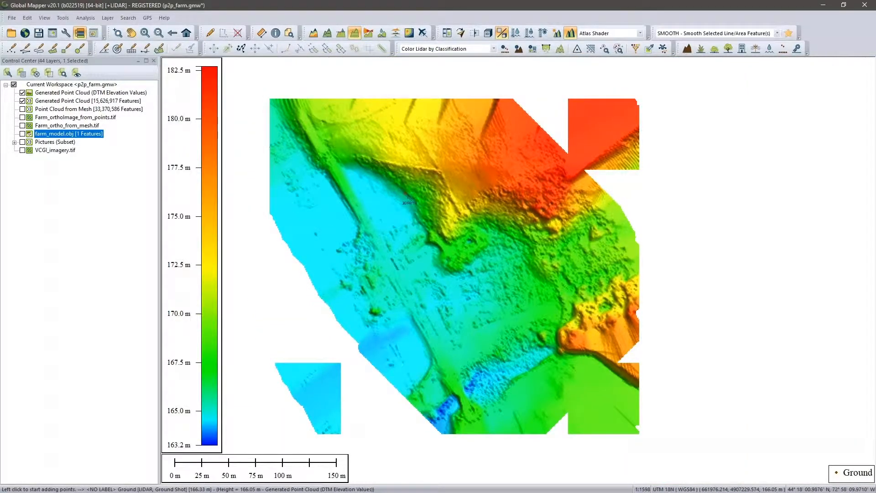
scroll(404, 195, up, 4)
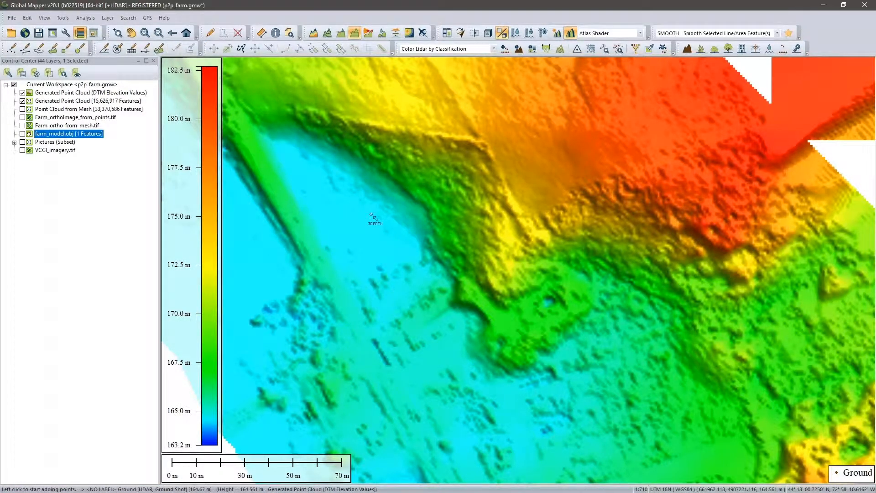
click(332, 36)
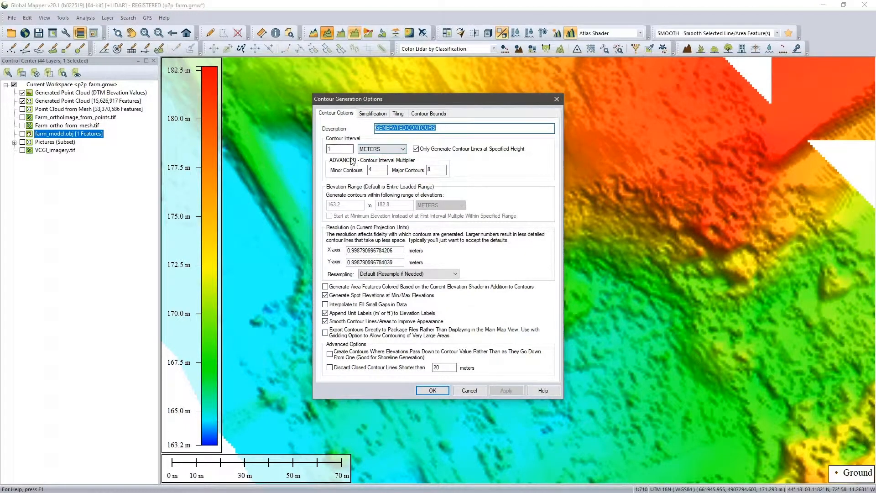
click(385, 150)
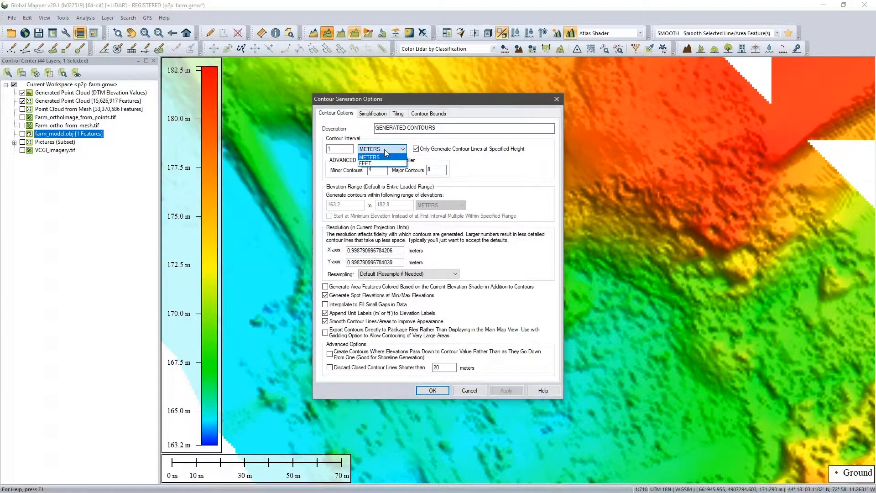
click(384, 150)
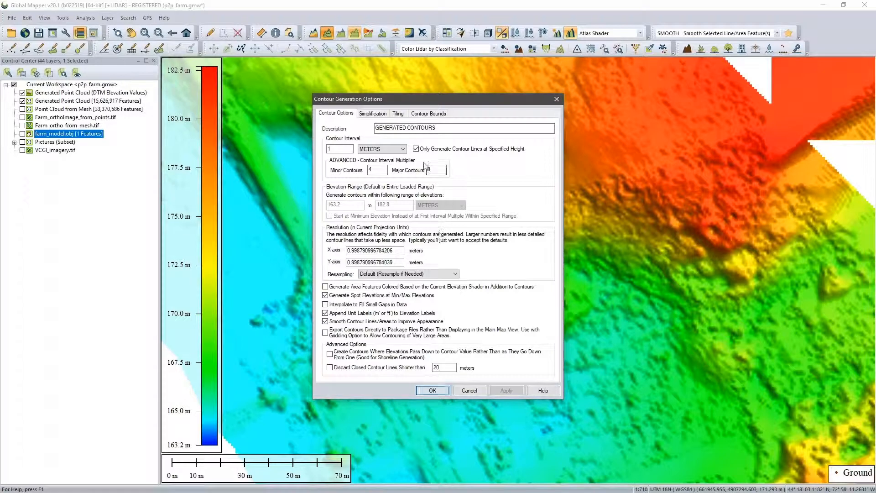
click(416, 149)
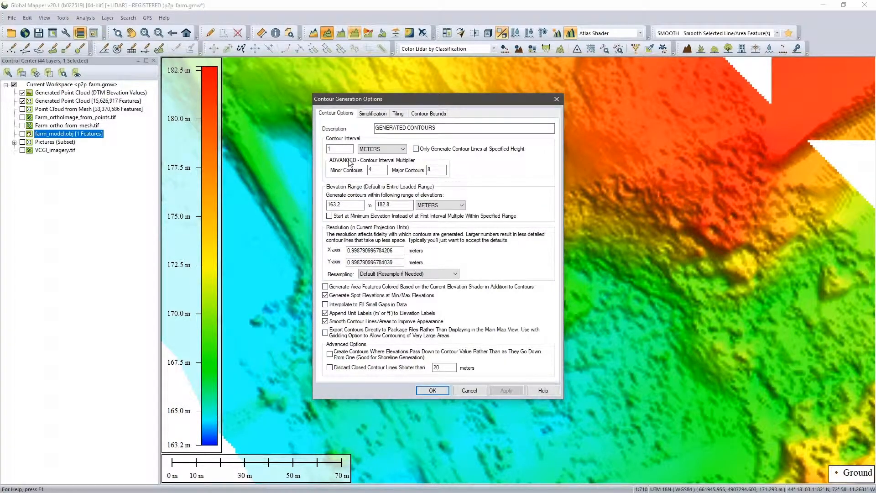
click(432, 391)
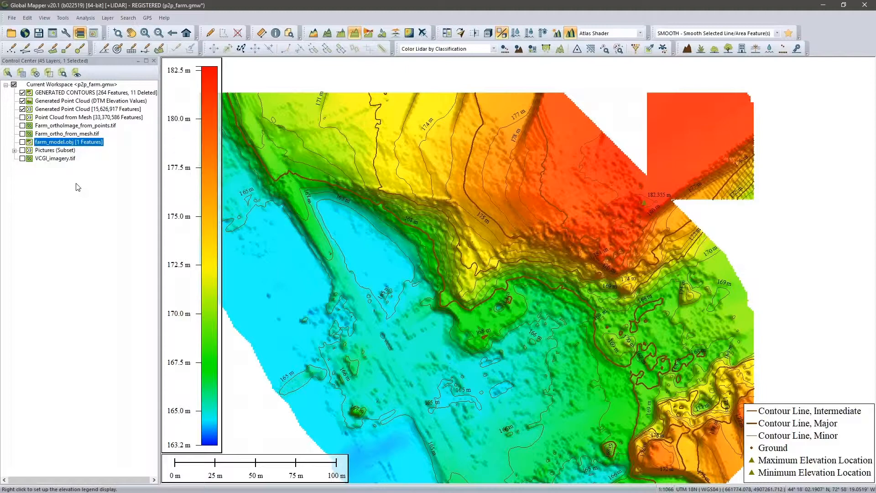
- Hide the Generated Point Cloud and its DTM grid, and show Farm_orthoImage_from_points.tif beneath the contours
click(22, 109)
click(22, 101)
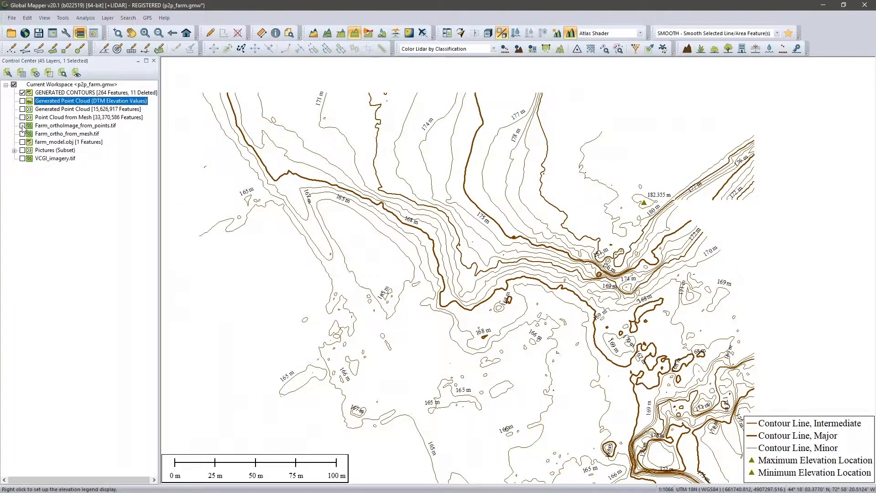
click(22, 125)
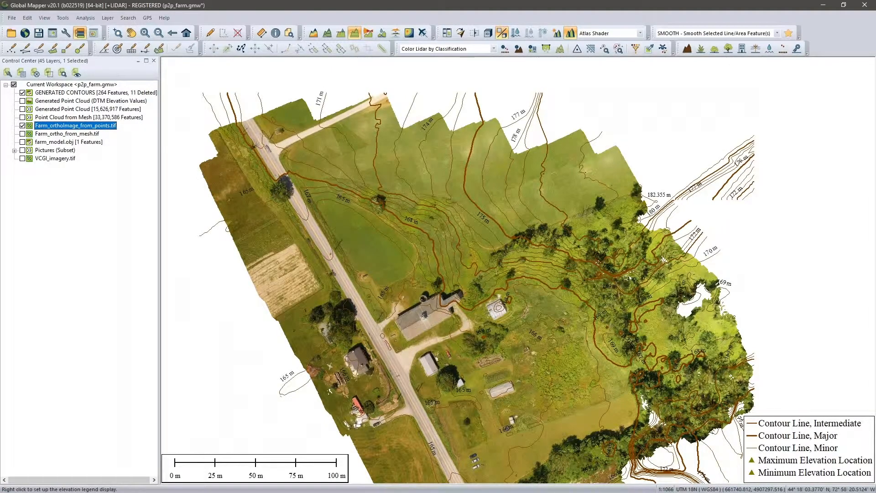
- Replace the displayed orthoimage with Farm_ortho_from_mesh.tif and view the contours over the area around the barn
click(22, 126)
click(22, 133)
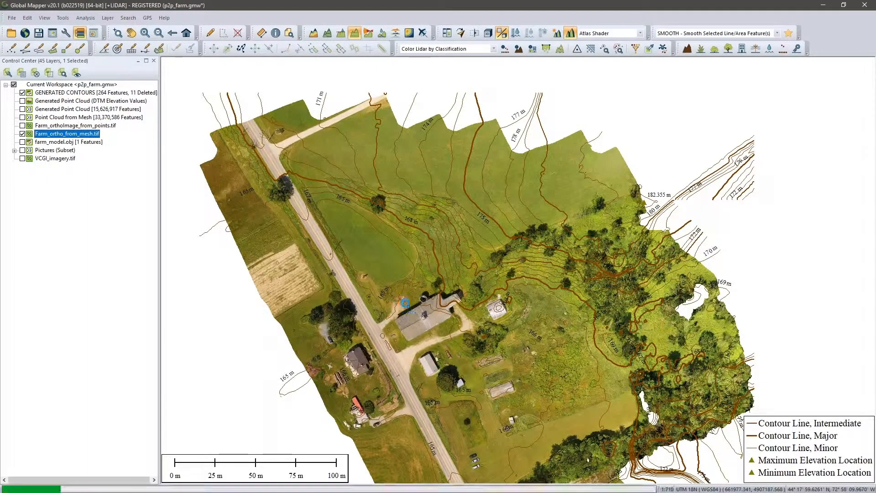
scroll(404, 303, up, 1)
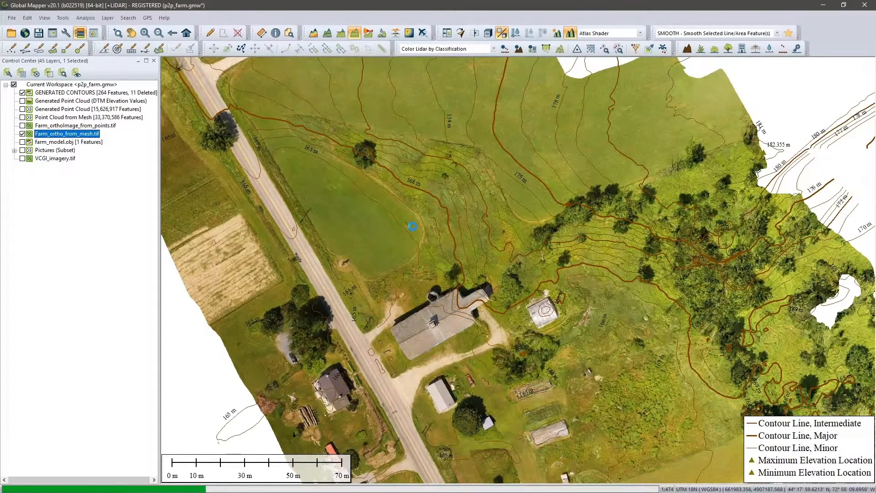
- Start exporting only the GENERATED CONTOURS layer, look through the available export formats with Shapefile kept as the choice, and cancel the export
scroll(412, 226, up, 1)
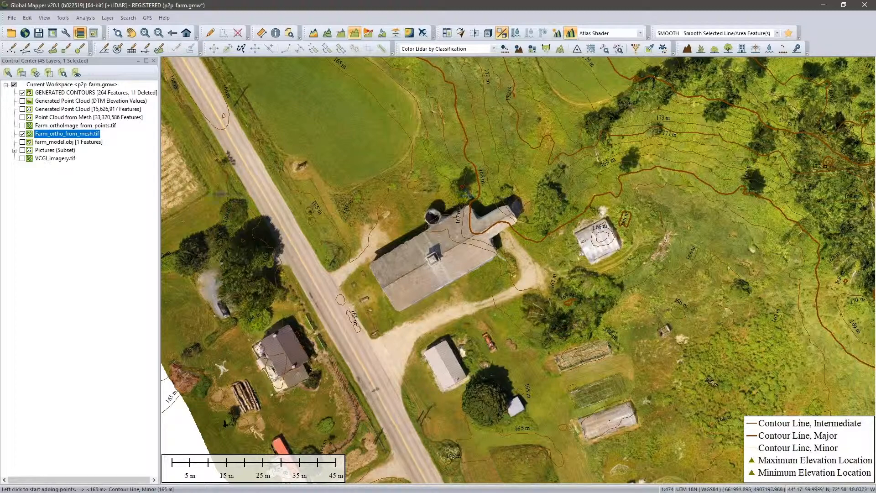
click(126, 94)
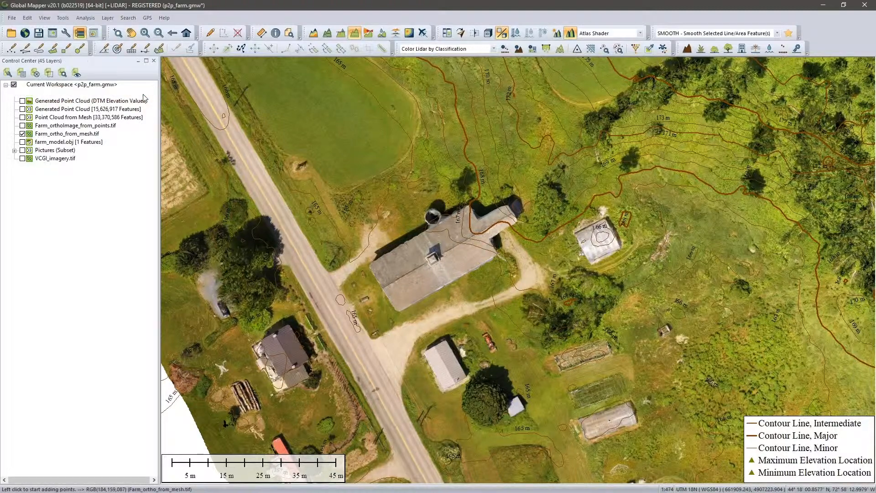
right_click(145, 94)
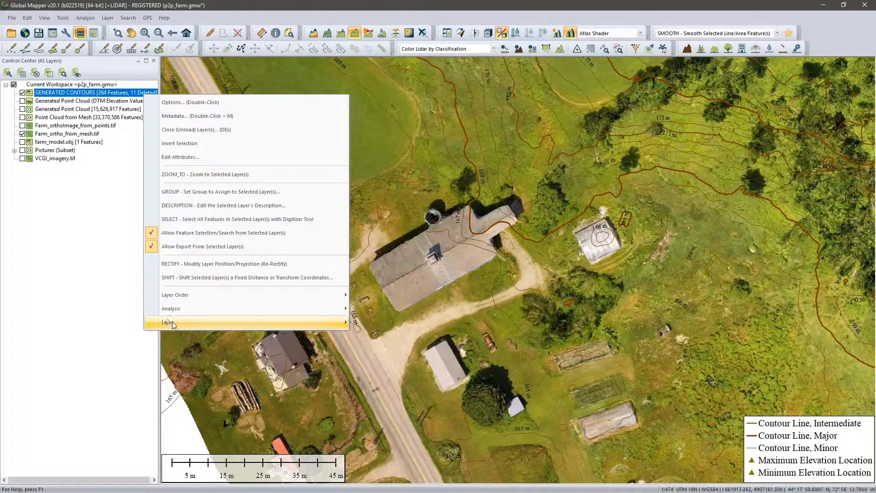
mouse_move(172, 322)
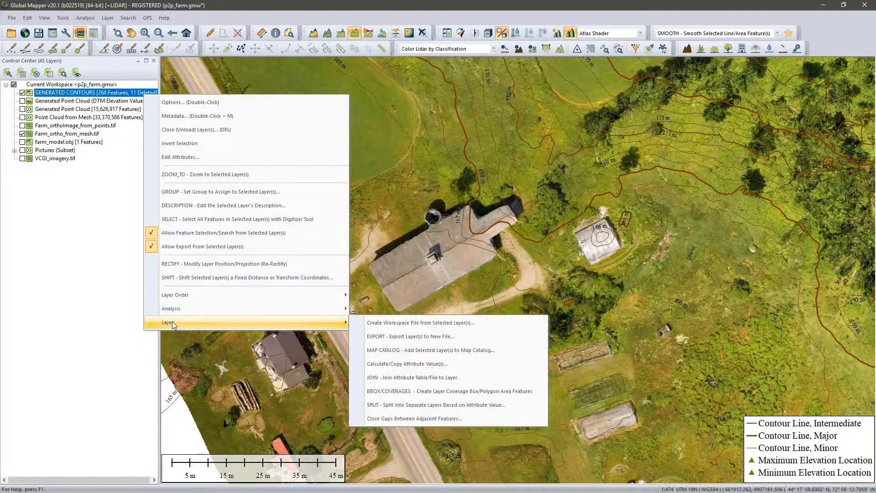
click(407, 337)
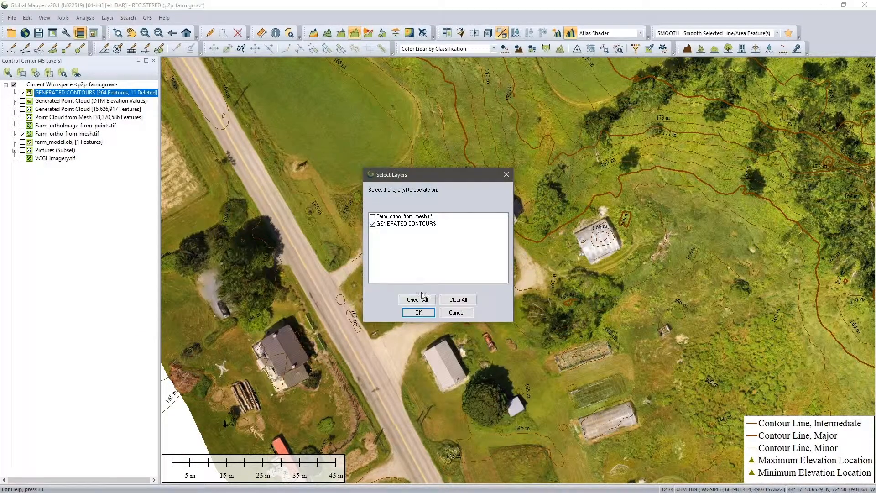
click(426, 316)
click(409, 267)
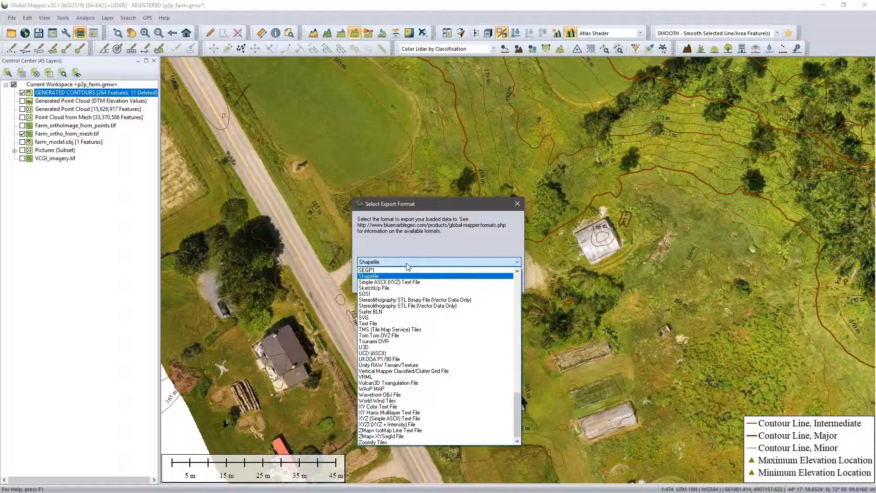
click(406, 262)
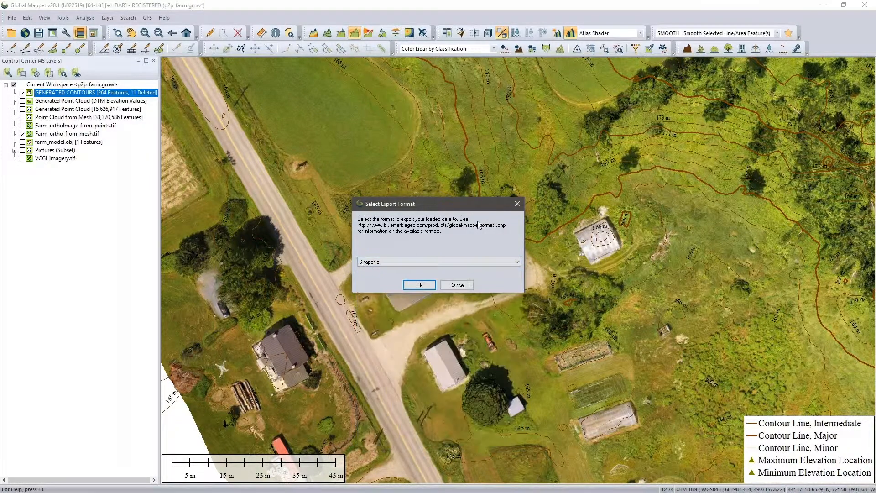
click(518, 207)
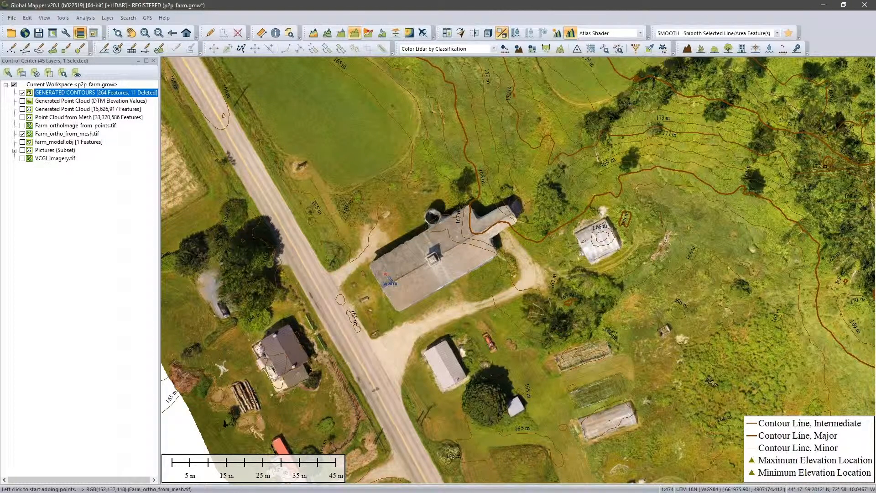
- Show the DTM elevation grid beneath the contours to inspect the terrain around the barn, and hide the grid again
click(22, 101)
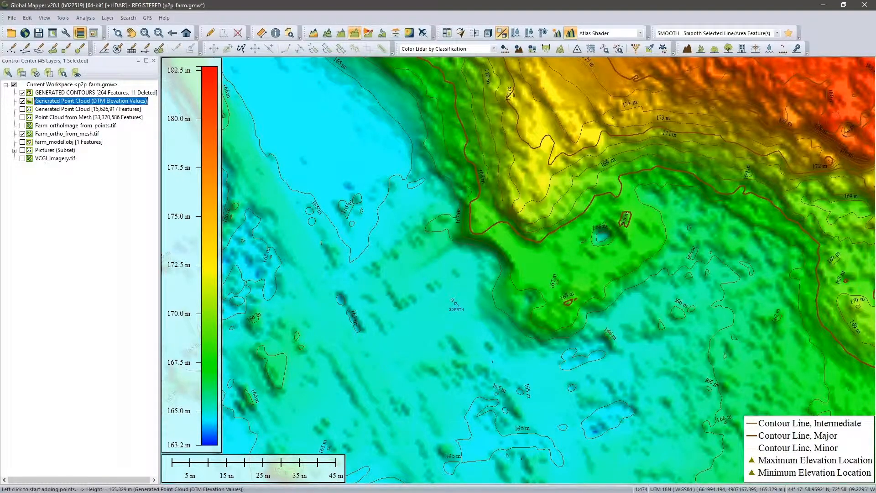
scroll(456, 303, down, 1)
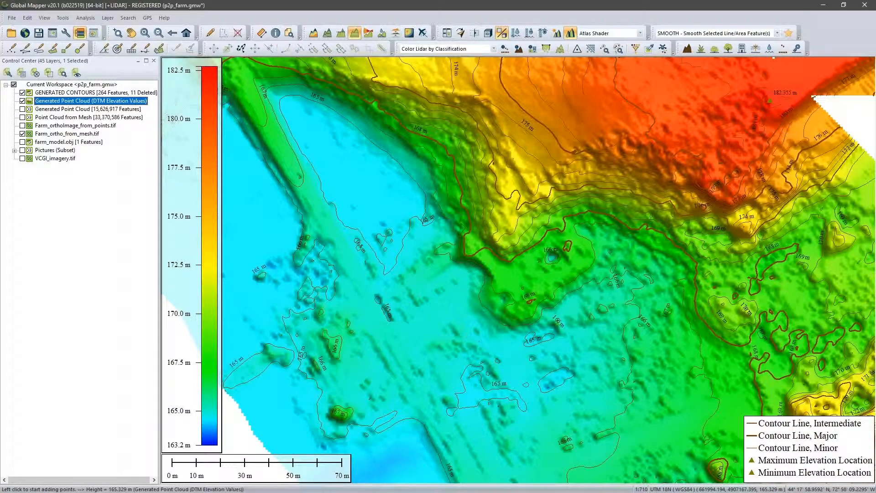
click(22, 101)
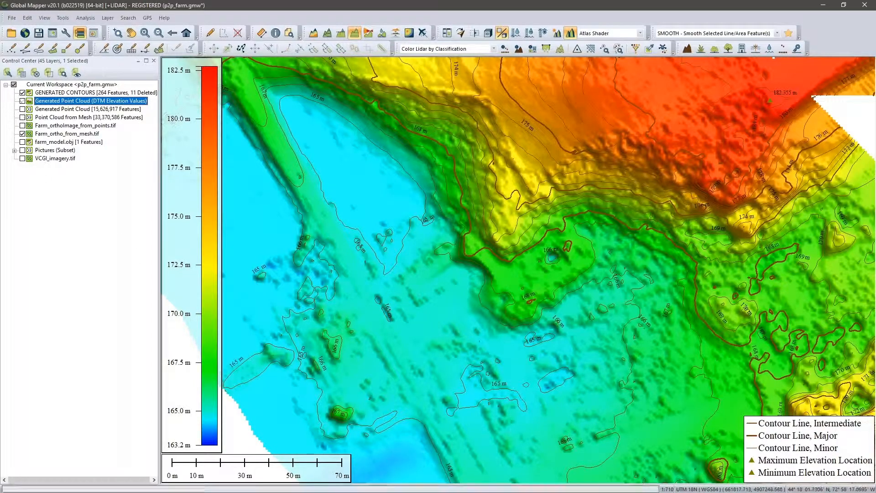